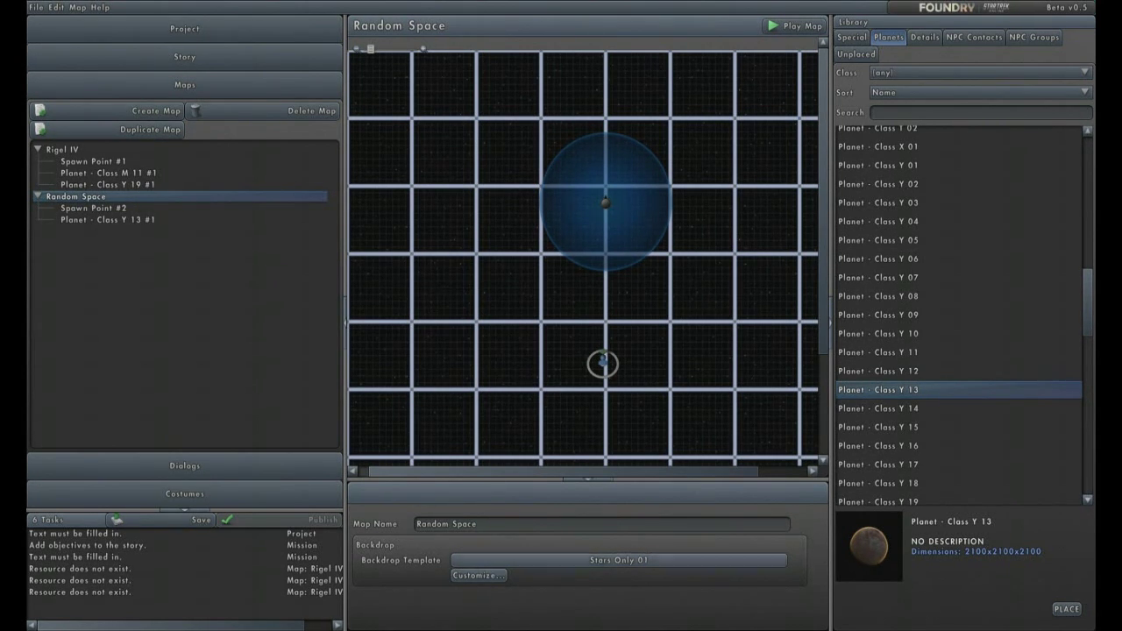
# - Bring up the backdrop template choices for the Random Space map
pyautogui.click(618, 559)
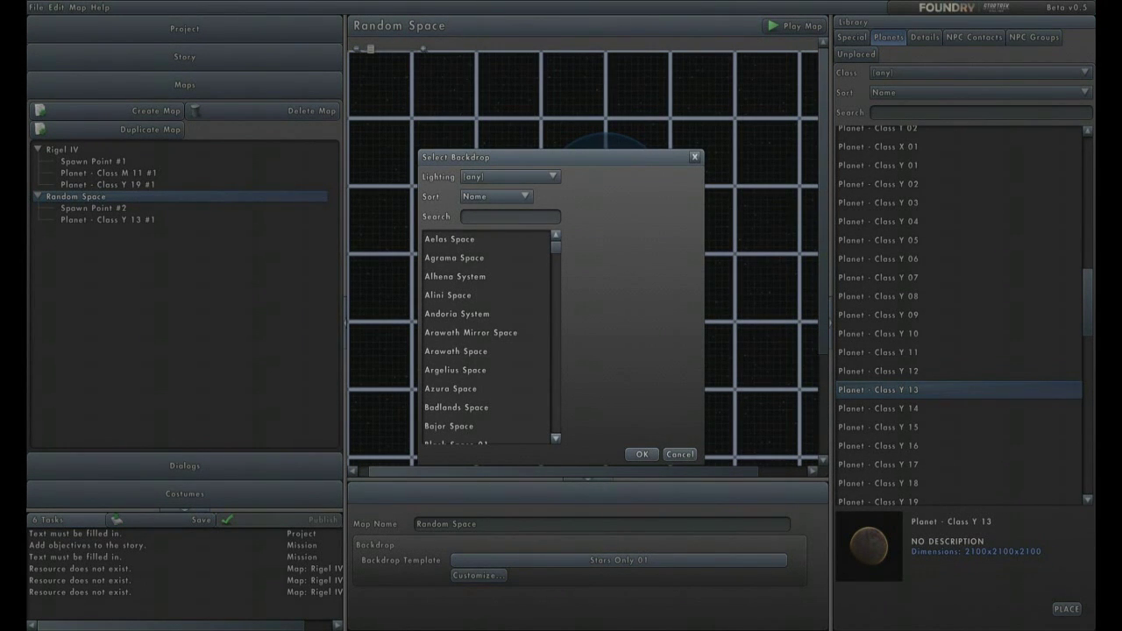
# - Keep Stars Only 01, make it customizable, and review its sound, sky and sun properties
pyautogui.click(679, 454)
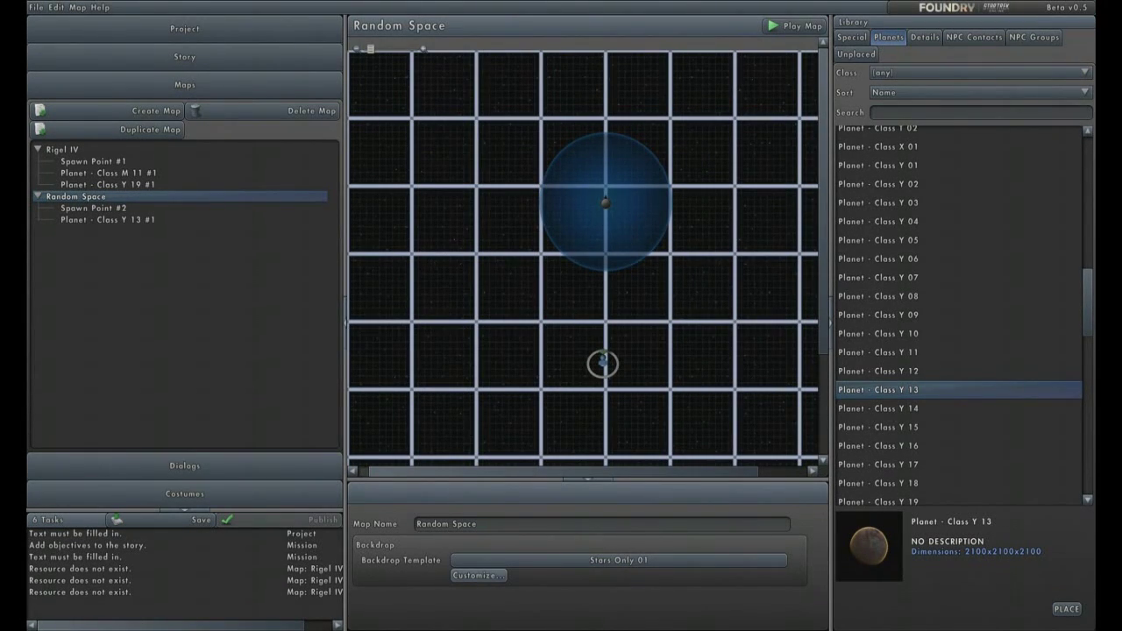
pyautogui.click(478, 575)
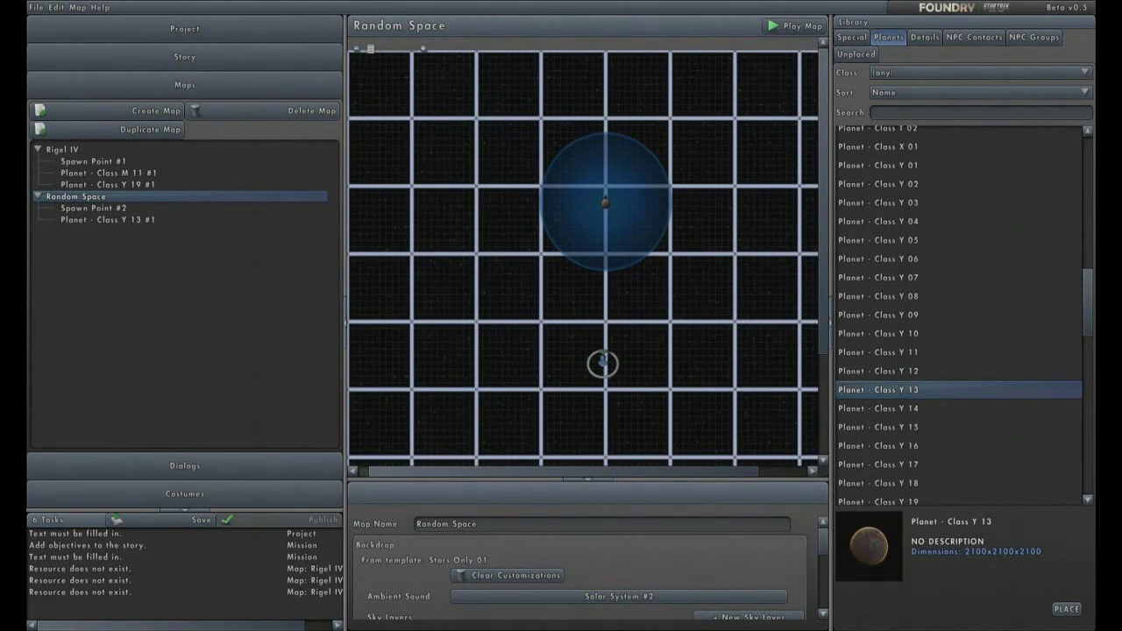
pyautogui.scroll(-1, 591, 568)
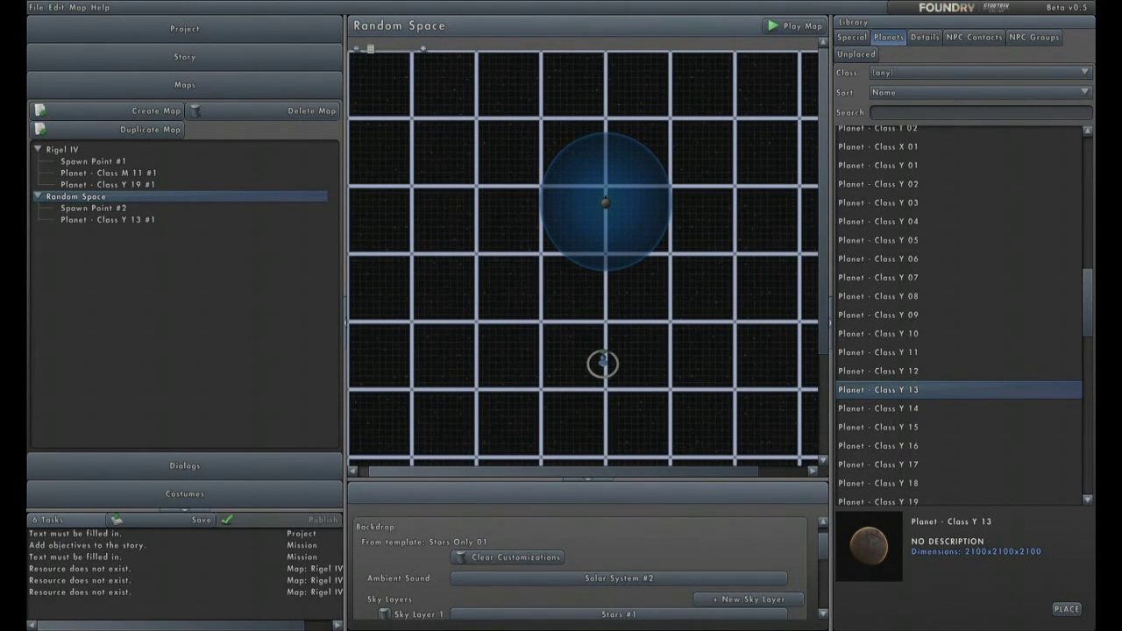
pyautogui.scroll(-1, 590, 568)
pyautogui.scroll(-2, 591, 568)
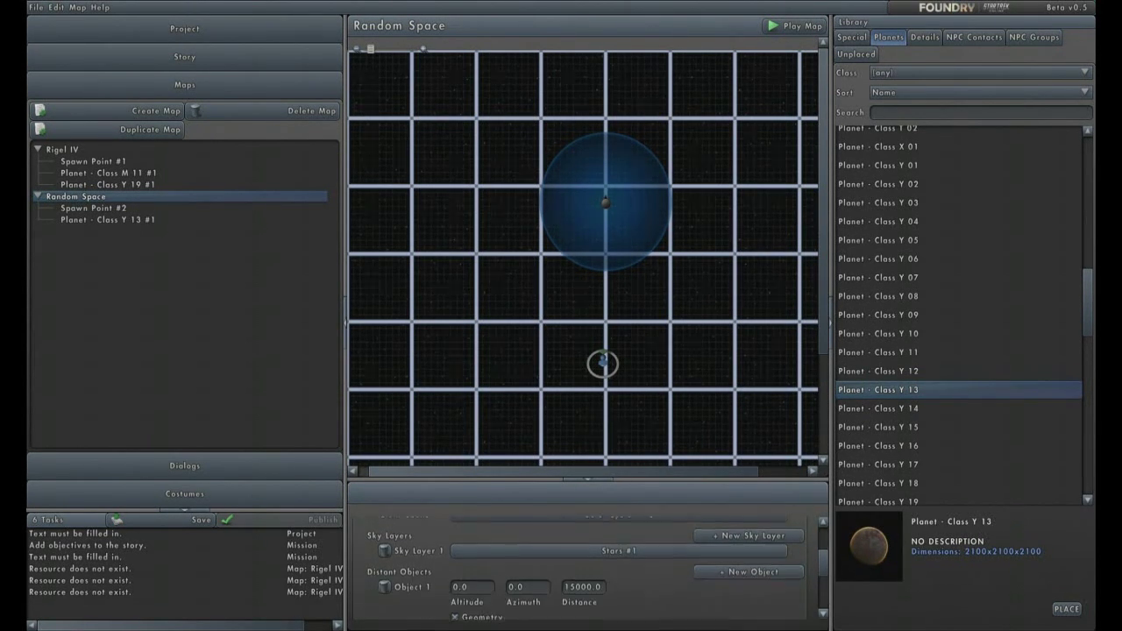
pyautogui.scroll(-1, 591, 568)
pyautogui.scroll(-1, 591, 568)
pyautogui.scroll(-1, 590, 568)
pyautogui.scroll(-1, 590, 568)
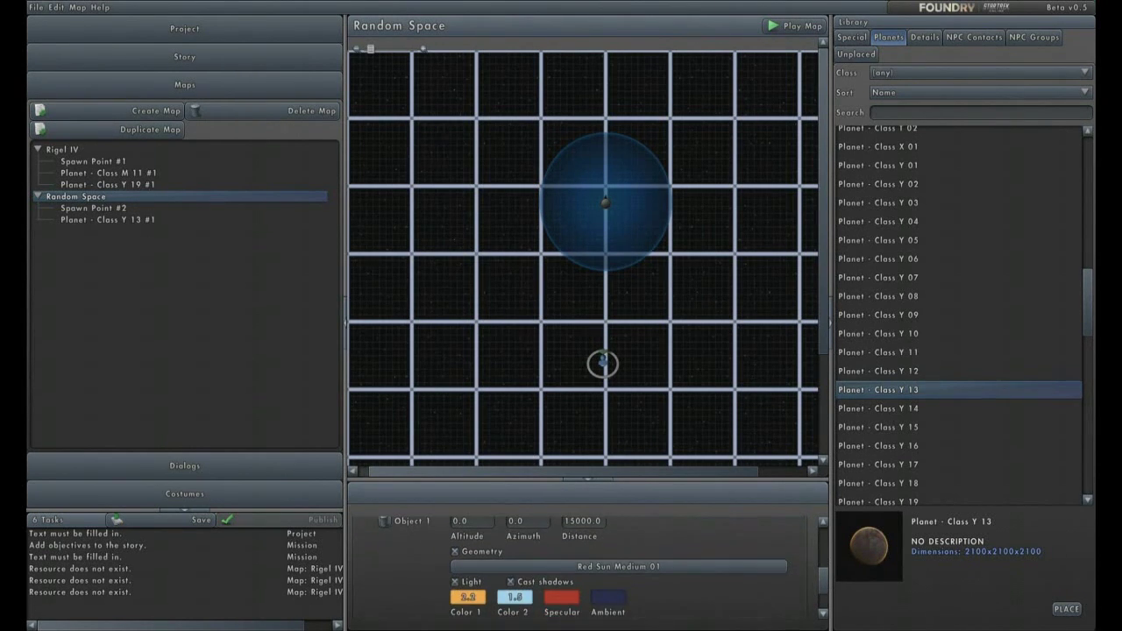
pyautogui.scroll(-1, 591, 568)
pyautogui.scroll(3, 591, 568)
pyautogui.scroll(2, 590, 568)
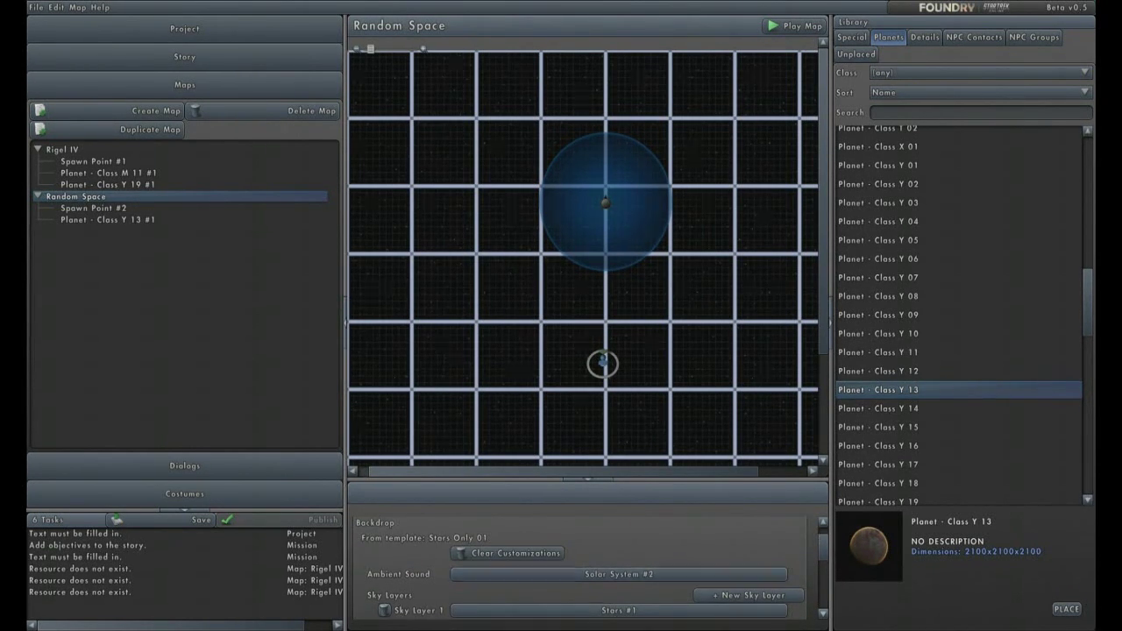
pyautogui.click(618, 574)
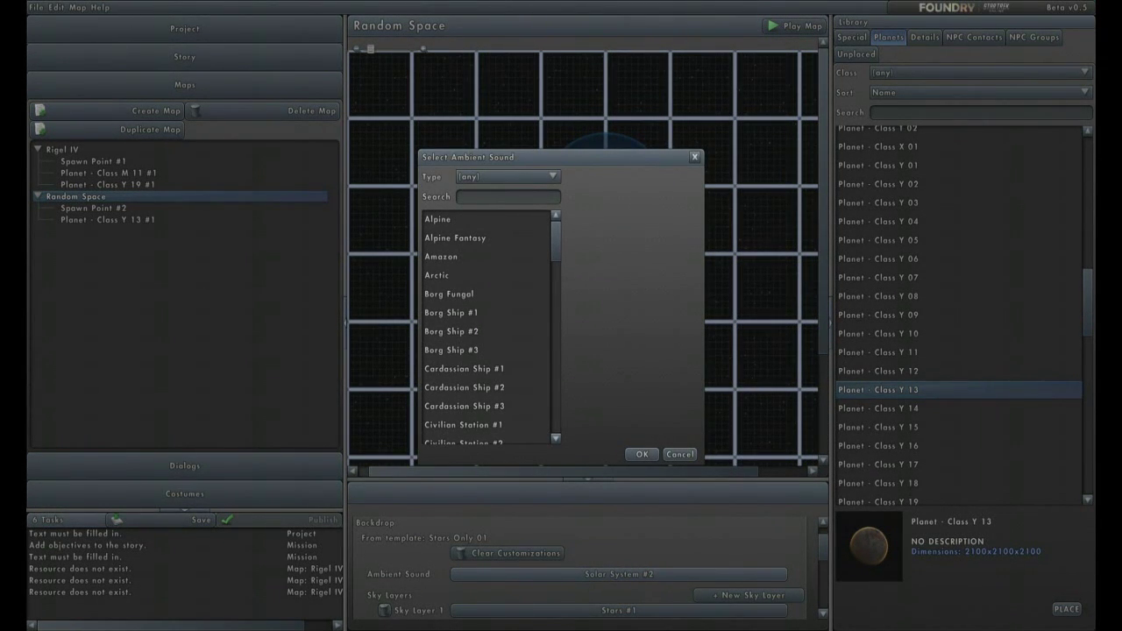
# - Preview Amazon, Arctic, Borg Ship #1 and Icy sounds, then cancel to keep Solar System #2
pyautogui.click(441, 256)
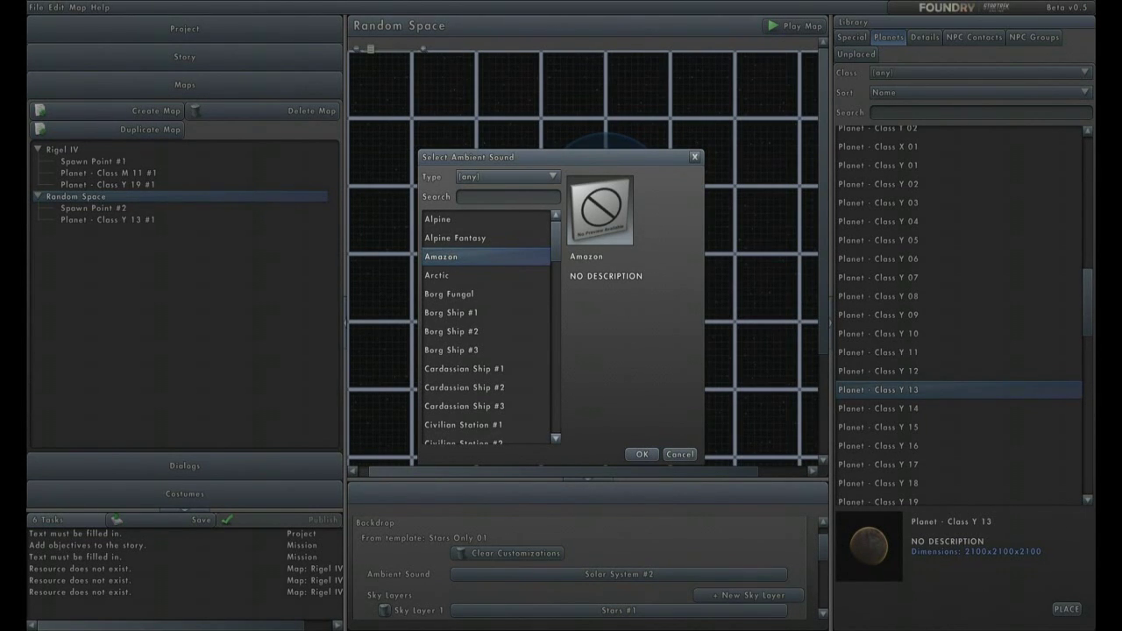
pyautogui.press('Down')
pyautogui.press('Down')
pyautogui.press('Down')
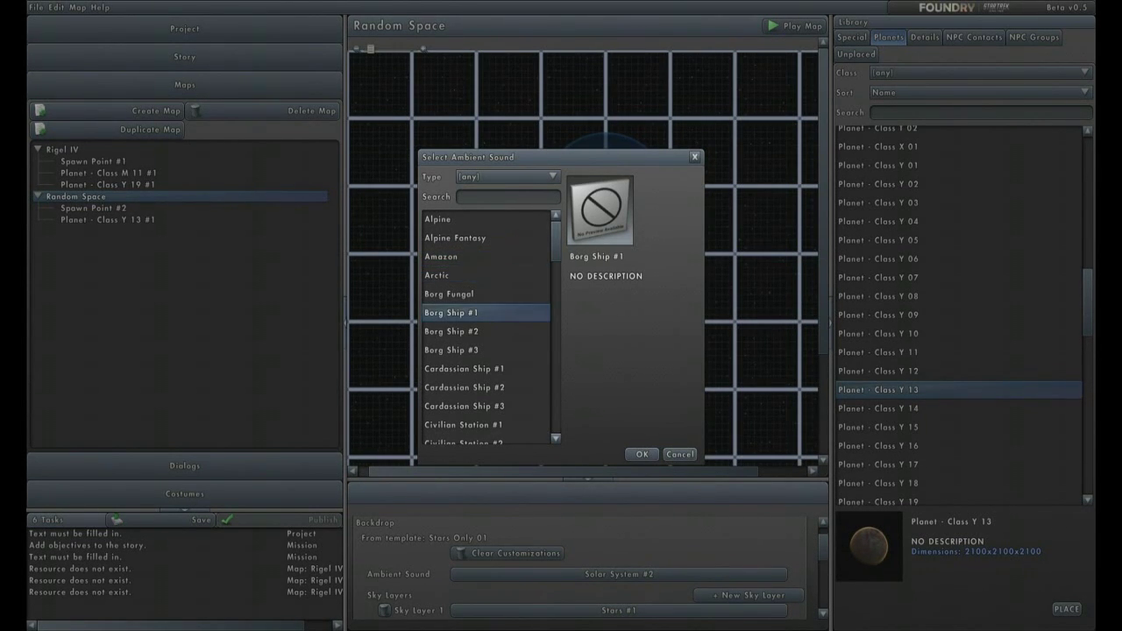
pyautogui.press('Down')
pyautogui.press('Down')
pyautogui.press('Down')
pyautogui.scroll(-1, 486, 328)
pyautogui.scroll(-3, 487, 329)
pyautogui.scroll(-2, 487, 328)
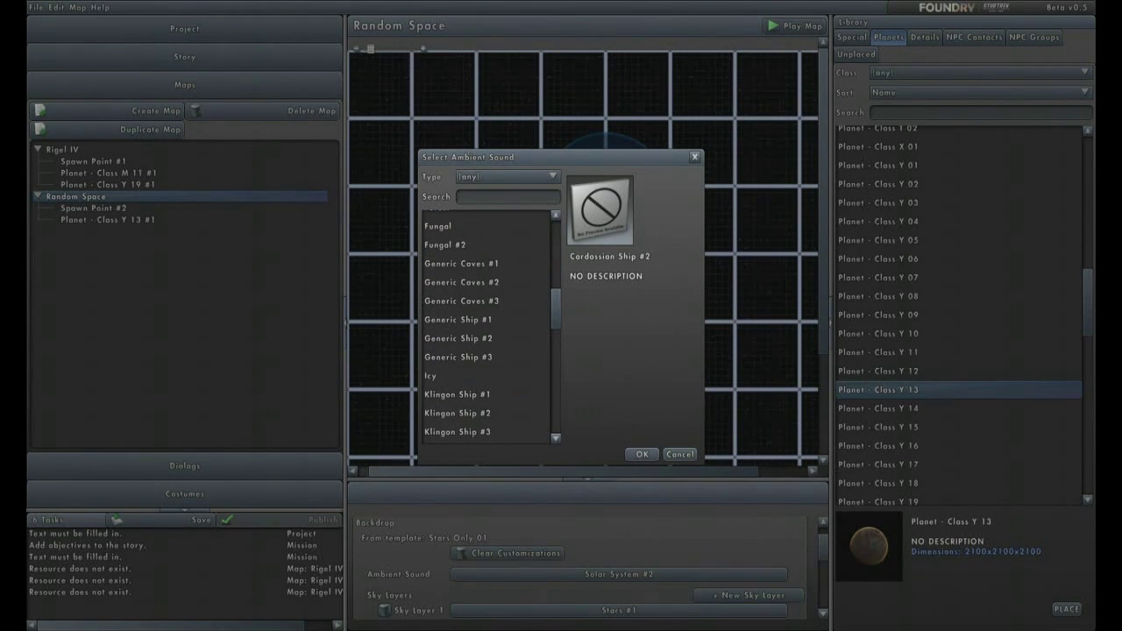
pyautogui.scroll(3, 486, 328)
pyautogui.scroll(-3, 486, 329)
pyautogui.scroll(-2, 486, 329)
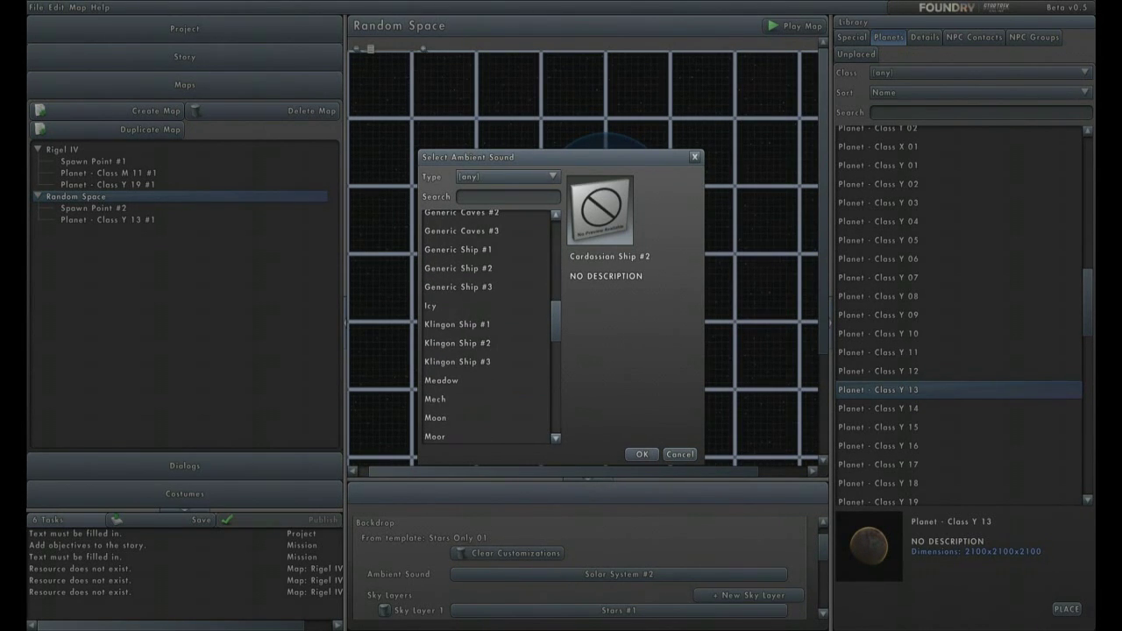
pyautogui.click(456, 305)
pyautogui.scroll(-3, 486, 328)
pyautogui.scroll(-2, 487, 328)
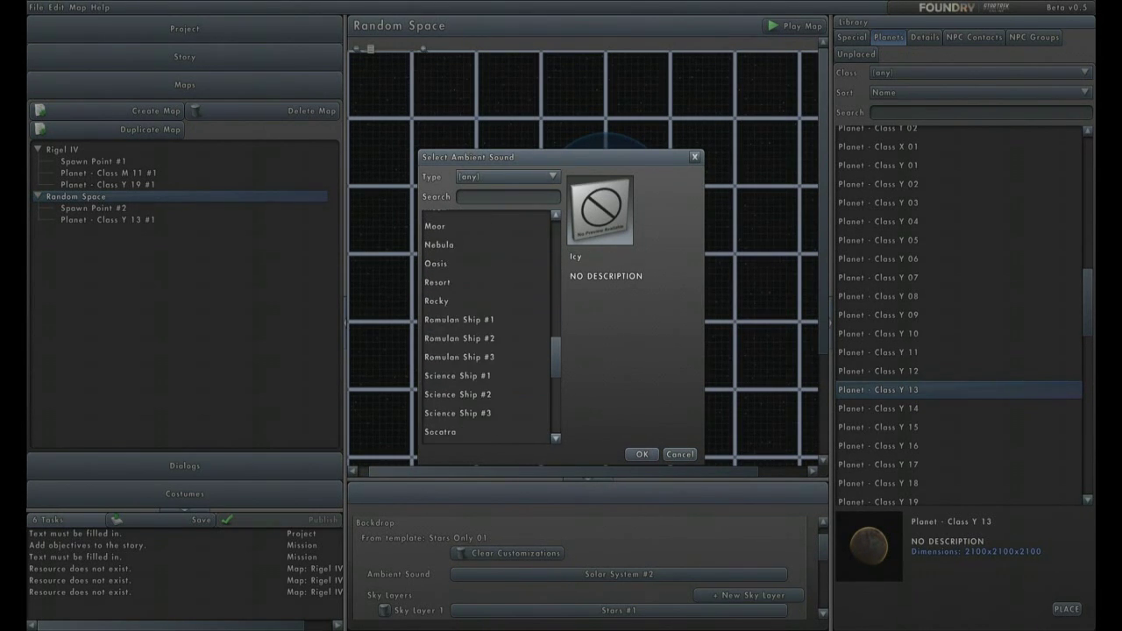
pyautogui.scroll(2, 486, 328)
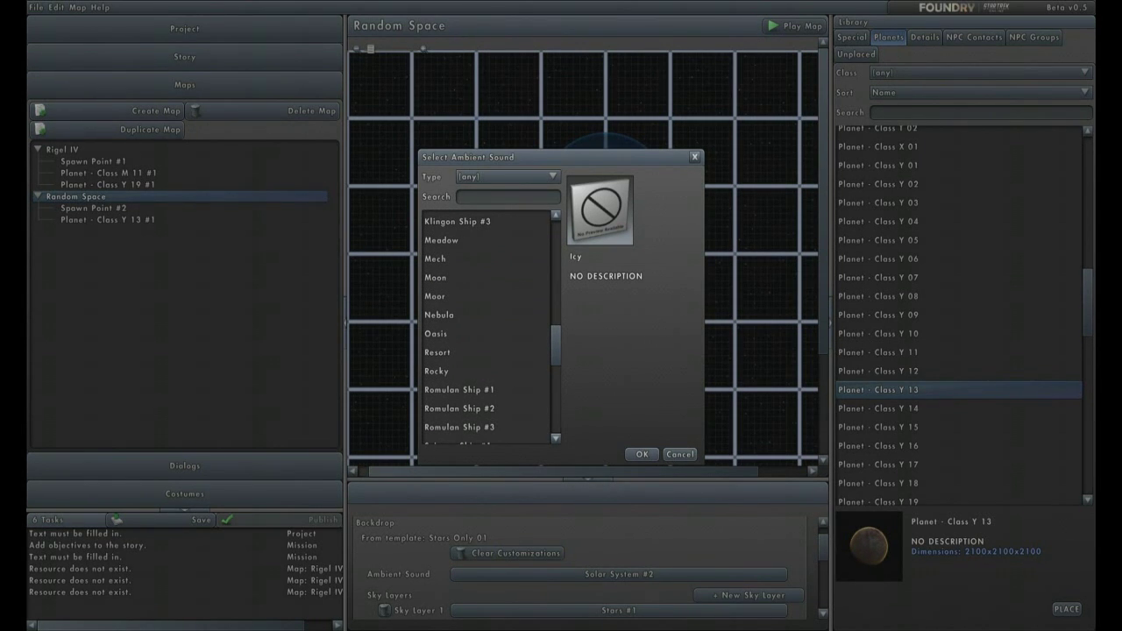
pyautogui.click(679, 454)
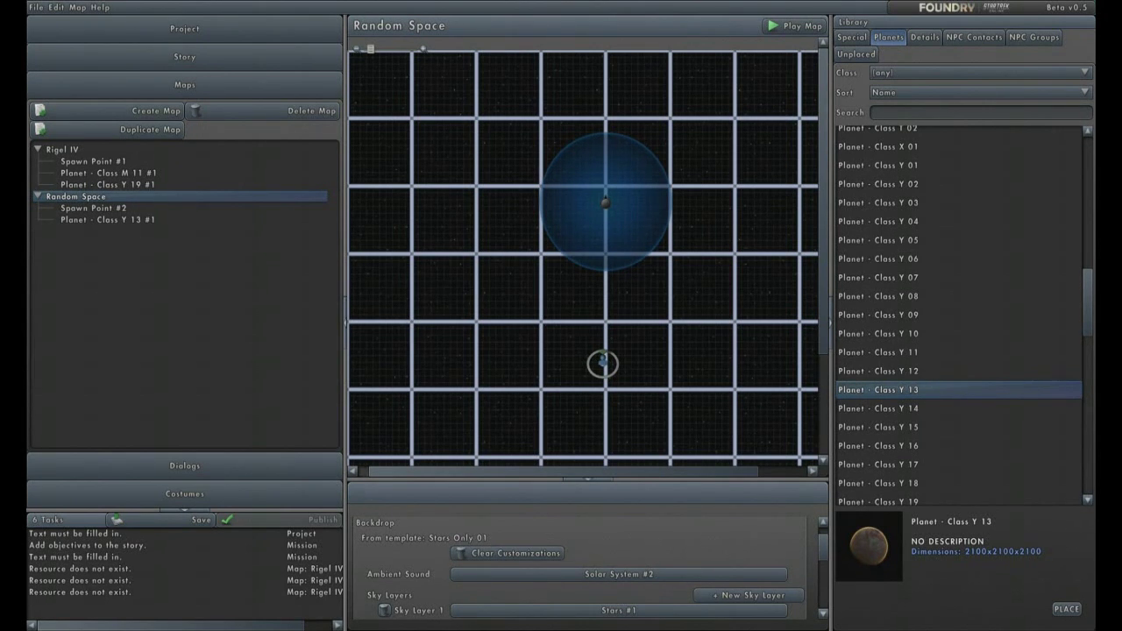
# - Add sky layer 2 set to Blue Nebula #1, then add an empty third sky layer
pyautogui.scroll(-1, 587, 569)
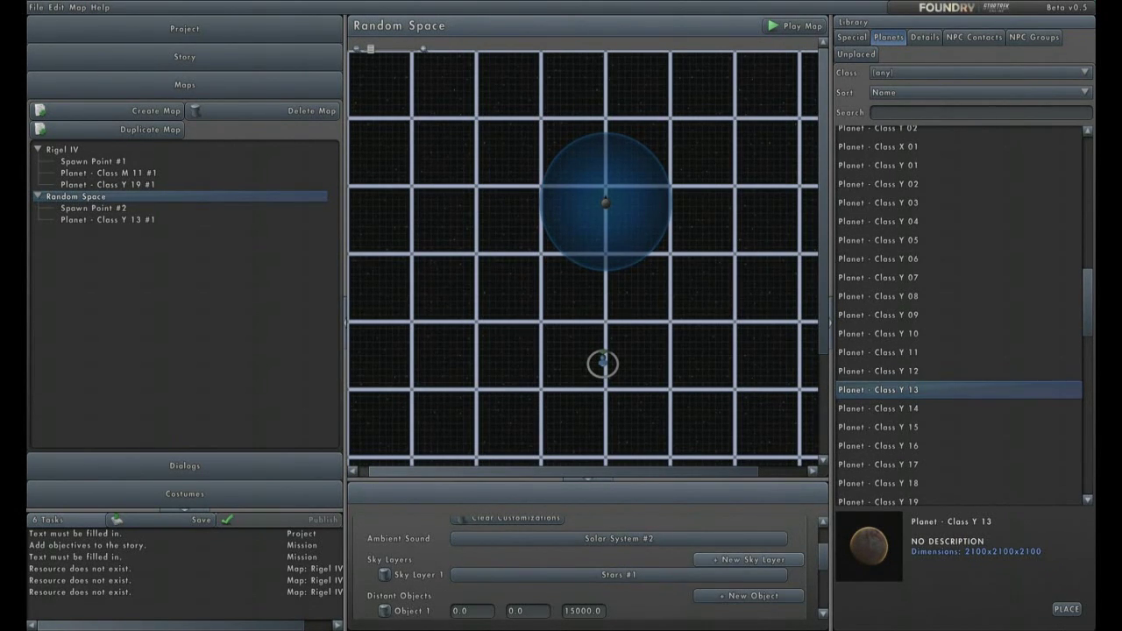
pyautogui.click(750, 559)
pyautogui.click(619, 589)
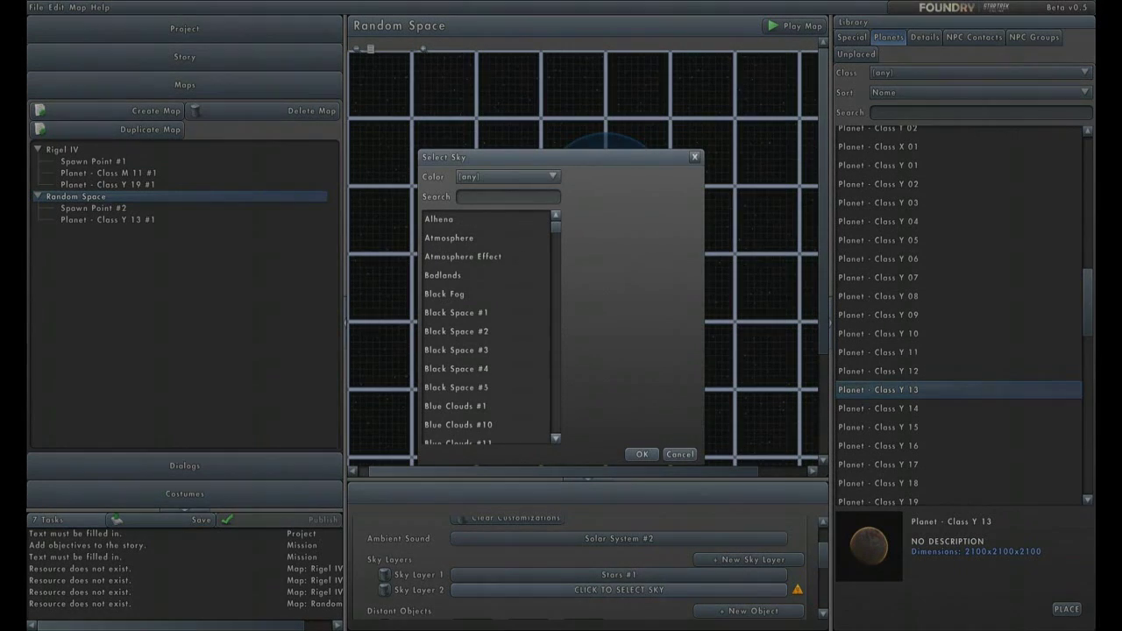
pyautogui.click(456, 331)
pyautogui.scroll(-3, 487, 326)
pyautogui.scroll(-3, 486, 326)
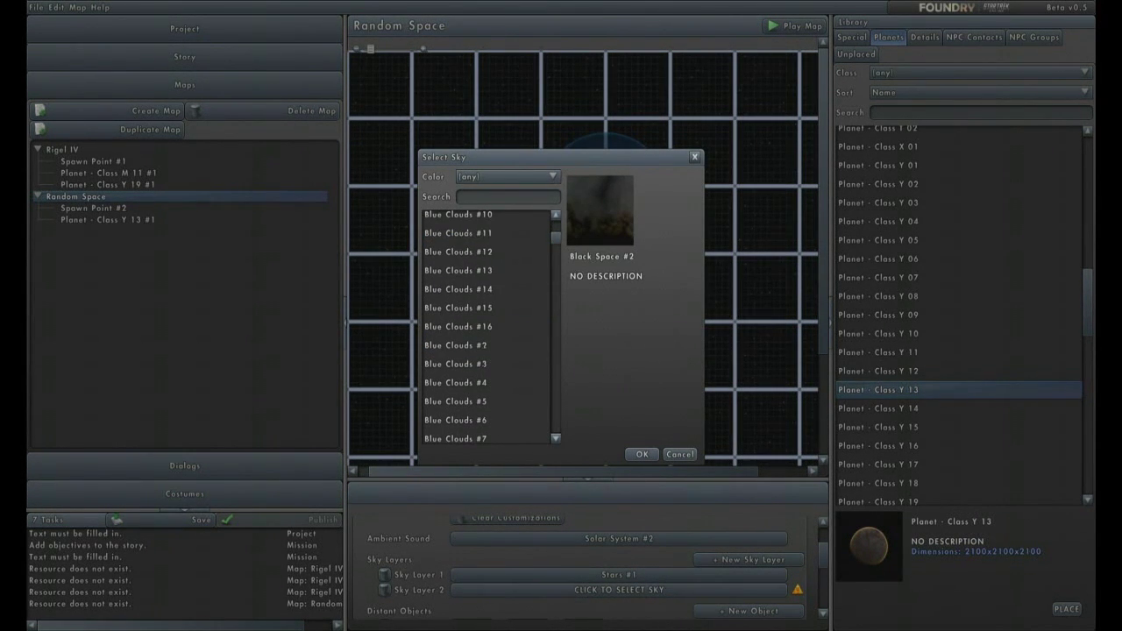
pyautogui.scroll(-3, 487, 326)
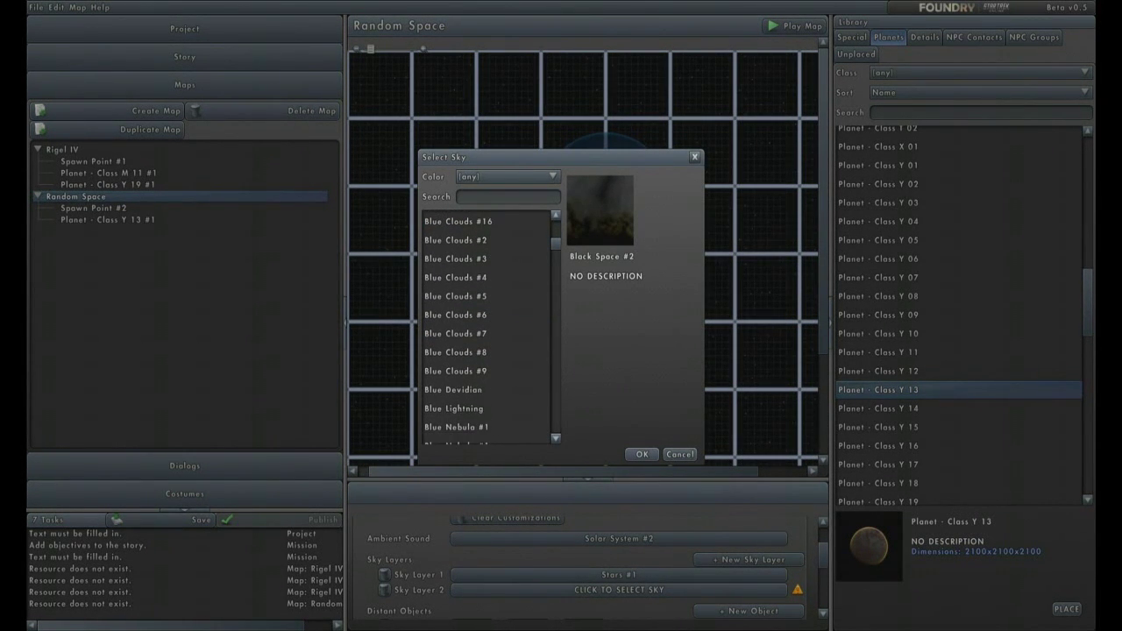
pyautogui.scroll(-3, 486, 326)
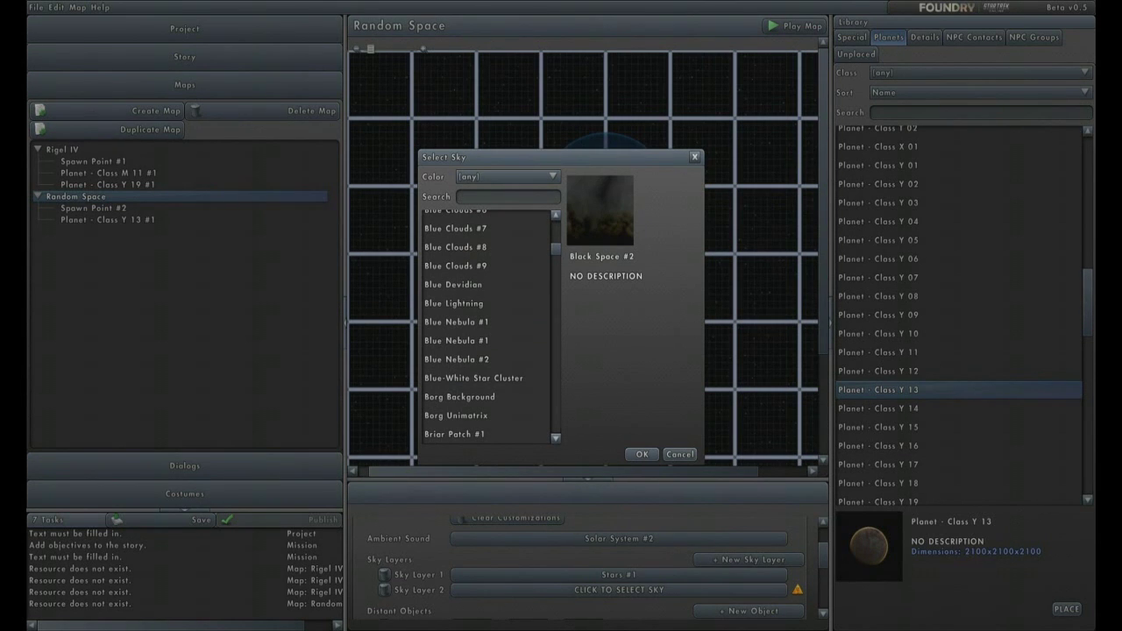
pyautogui.click(456, 322)
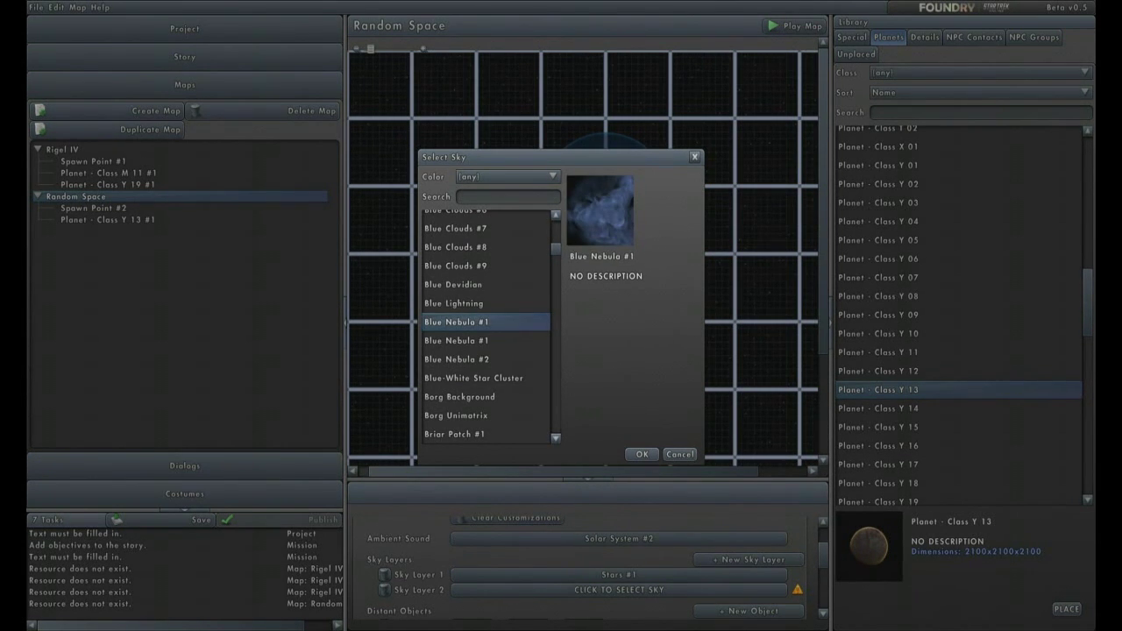
pyautogui.click(642, 454)
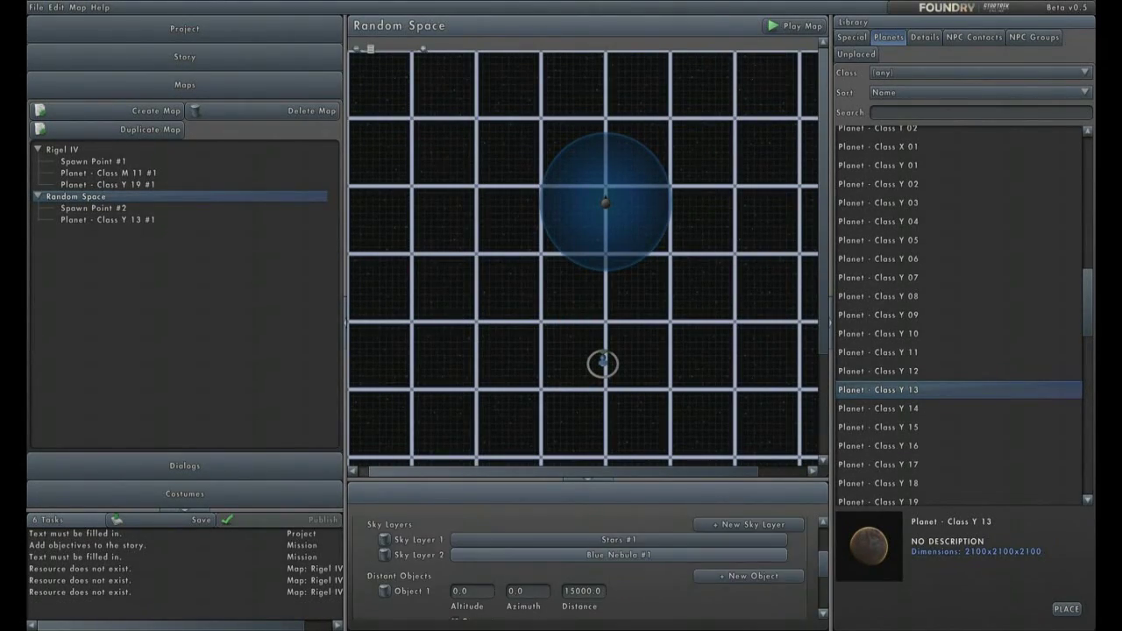
pyautogui.click(749, 559)
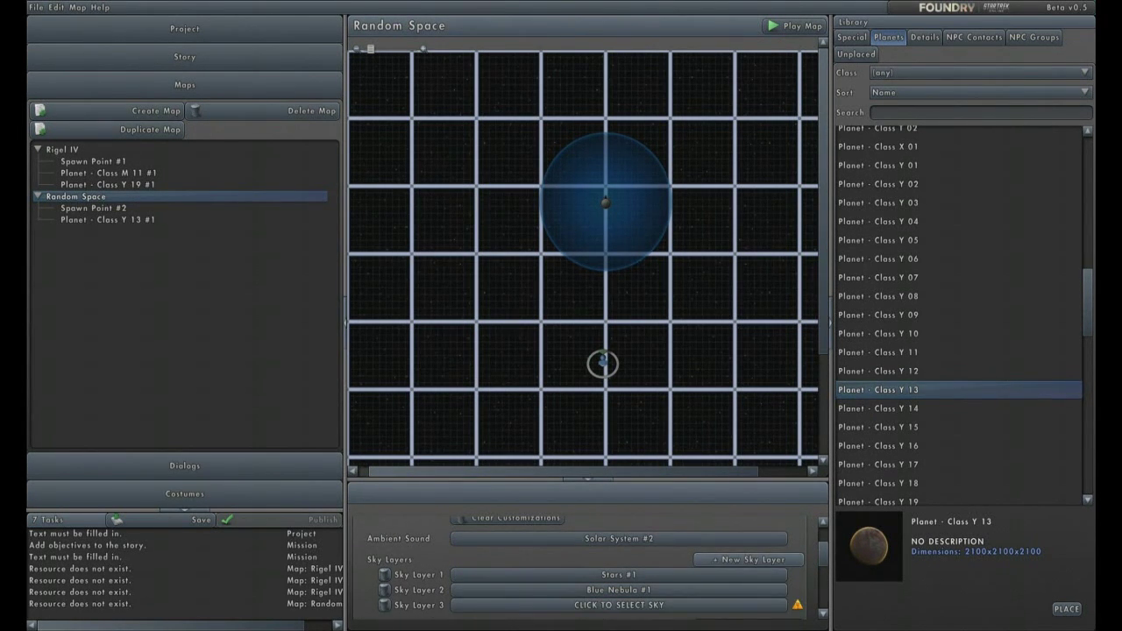
# - Add a fourth sky layer and assign Celes to sky layer 3
pyautogui.click(749, 559)
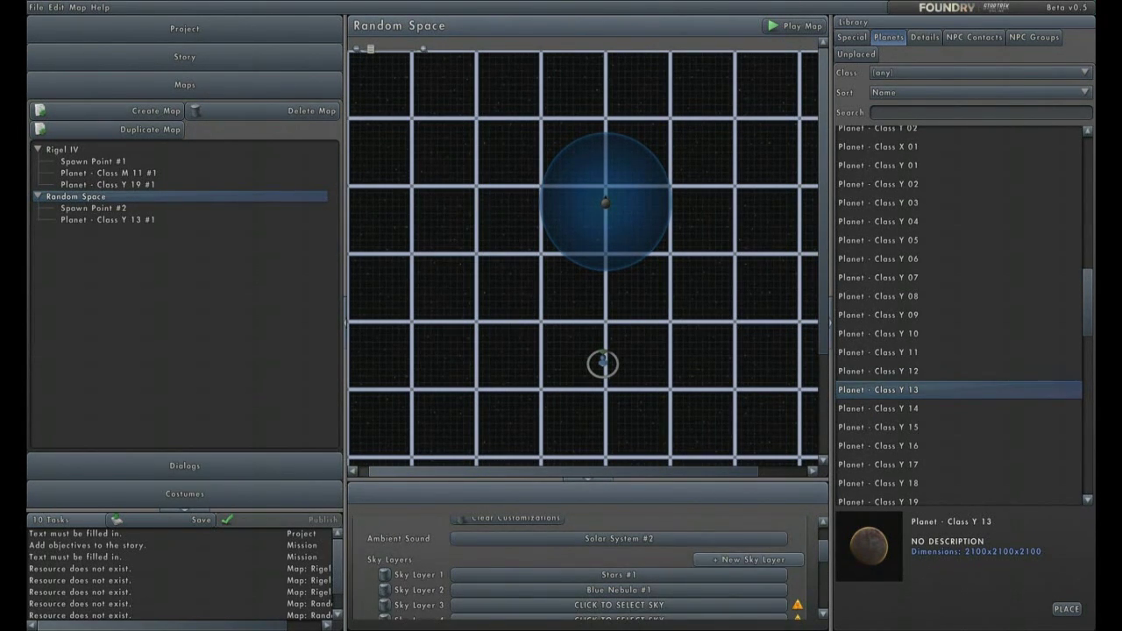
pyautogui.scroll(-2, 613, 561)
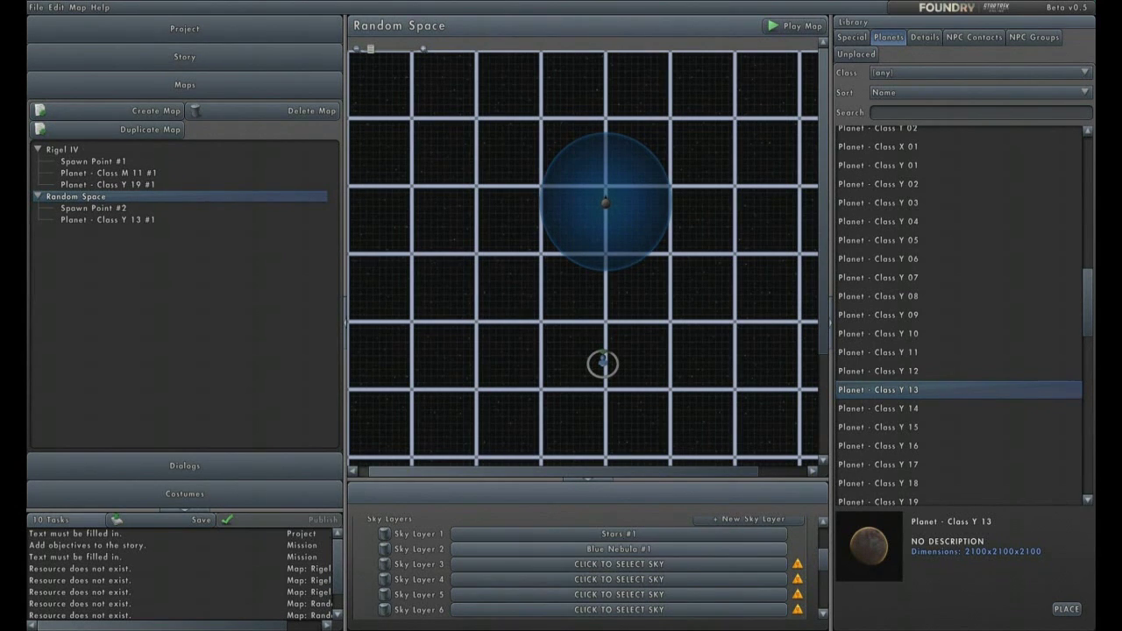
pyautogui.click(619, 563)
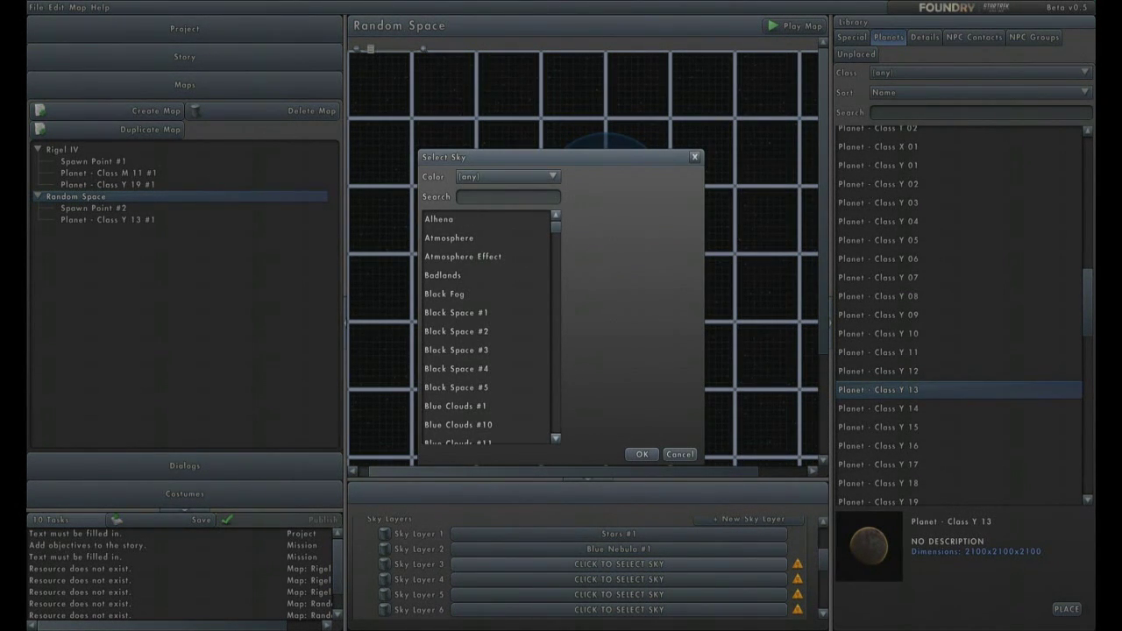
pyautogui.scroll(-3, 487, 329)
pyautogui.scroll(-2, 487, 328)
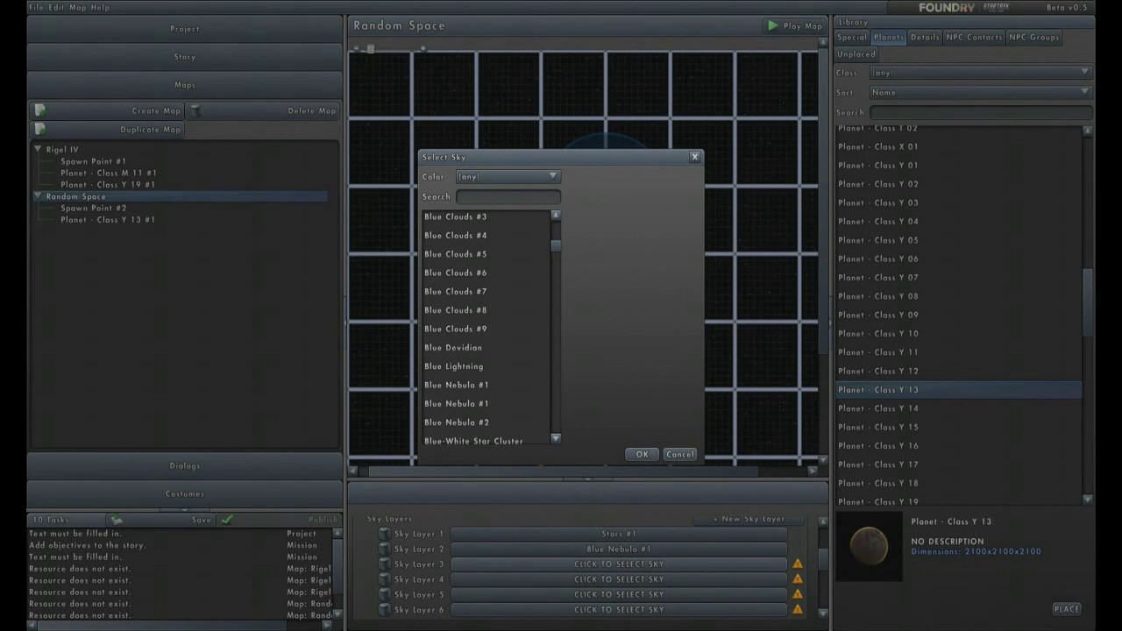
pyautogui.scroll(-3, 488, 328)
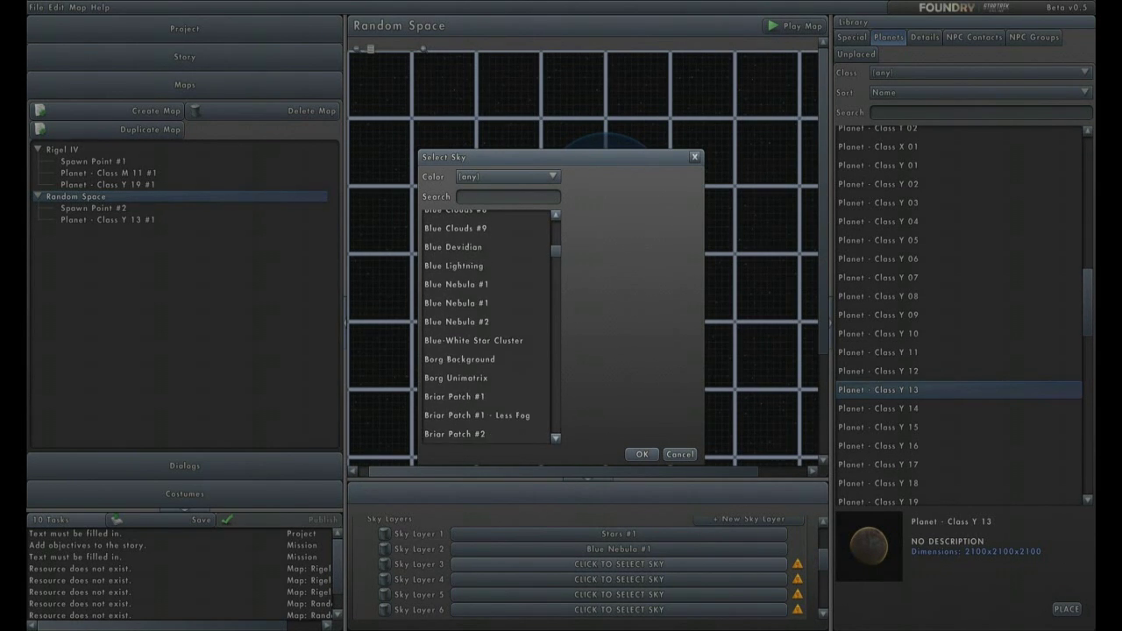
pyautogui.scroll(-2, 487, 328)
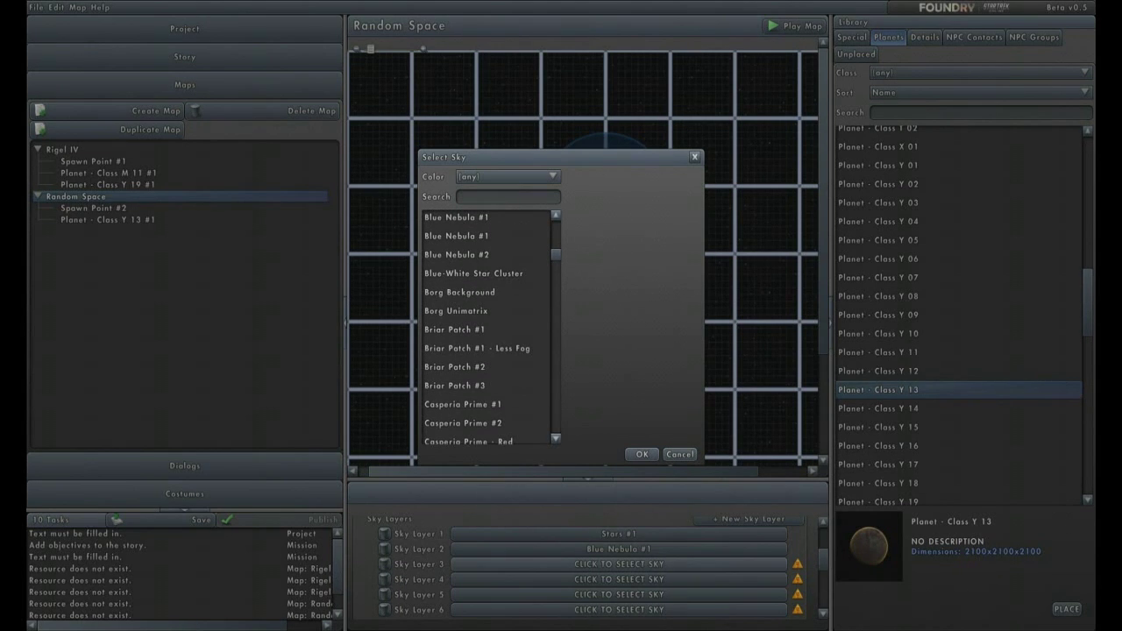
pyautogui.click(455, 385)
pyautogui.press('Down')
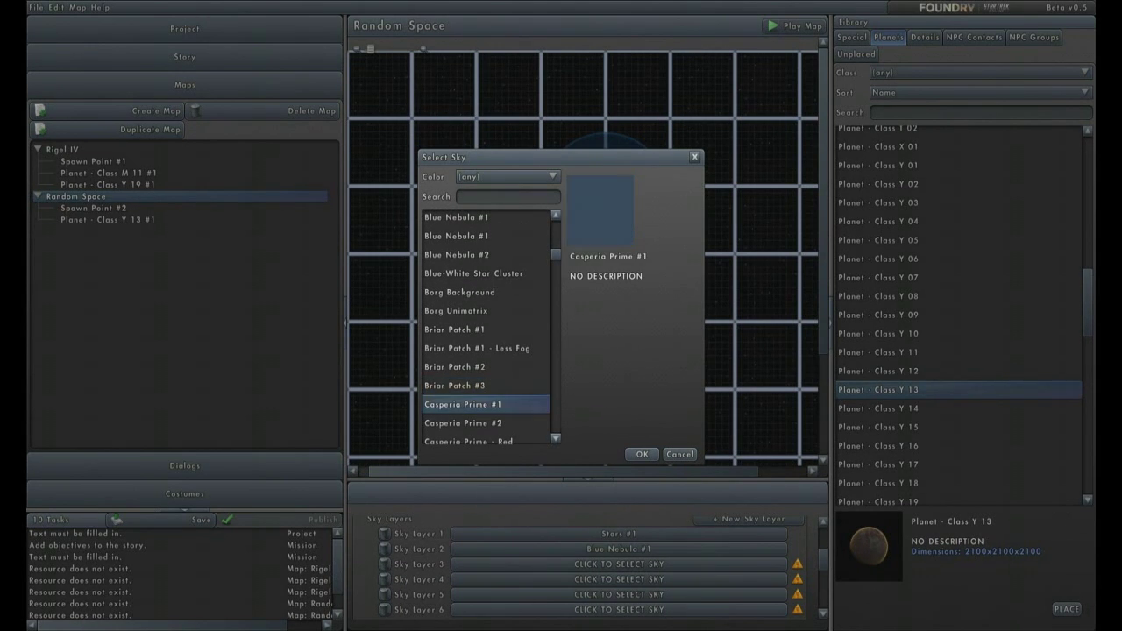
pyautogui.press('Up')
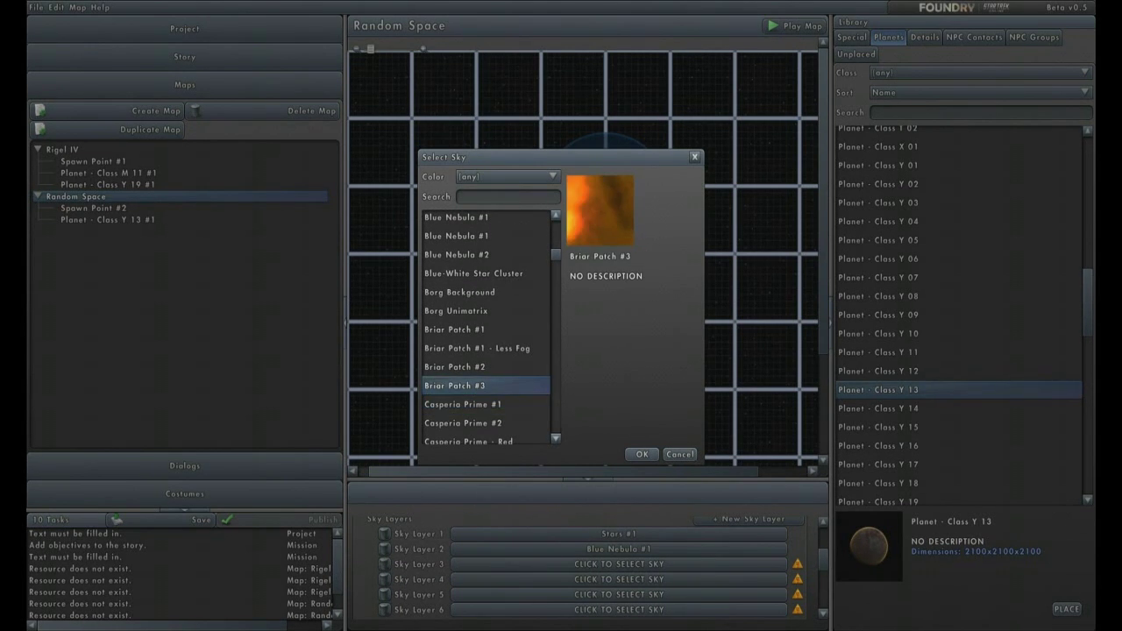
pyautogui.press('Down')
pyautogui.press('Down')
pyautogui.press('Down')
pyautogui.press('Down')
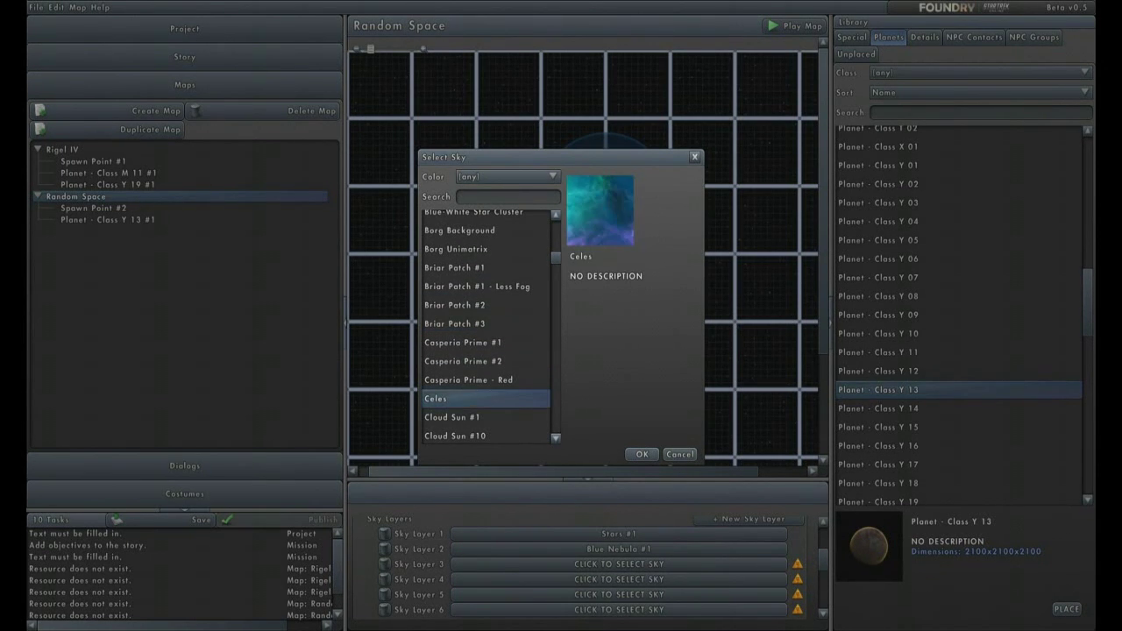
pyautogui.press('Down')
pyautogui.press('Up')
pyautogui.click(642, 454)
# - Browse skies for layer 4: Black Space #5, Cutscene and Darker Effect #1–#3
pyautogui.click(619, 579)
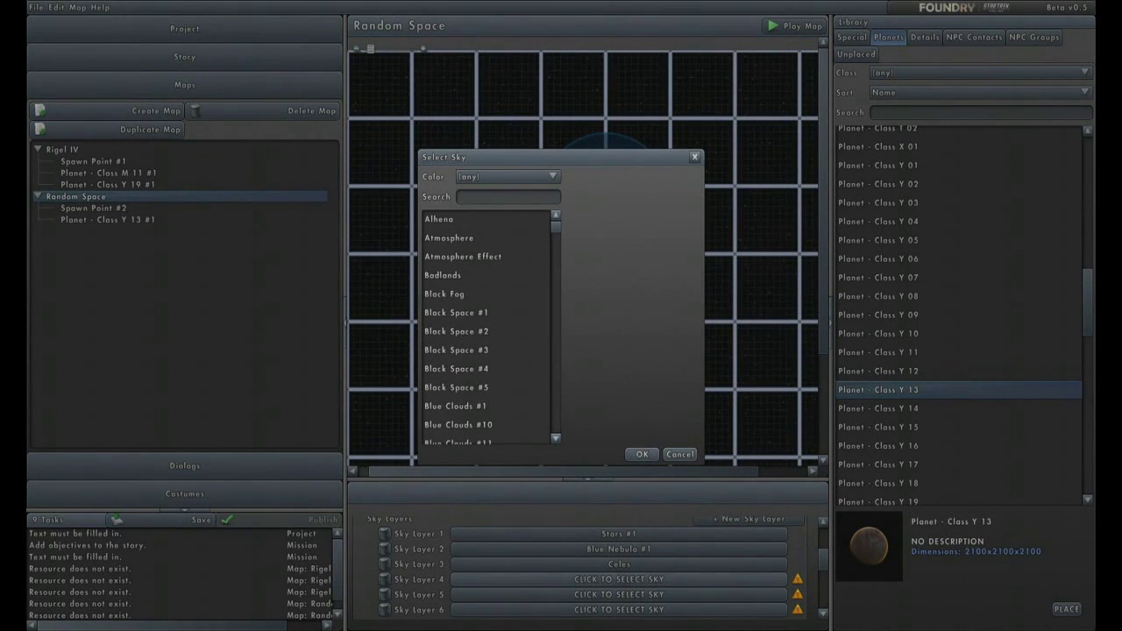
pyautogui.click(456, 388)
pyautogui.scroll(-3, 486, 329)
pyautogui.scroll(-5, 486, 328)
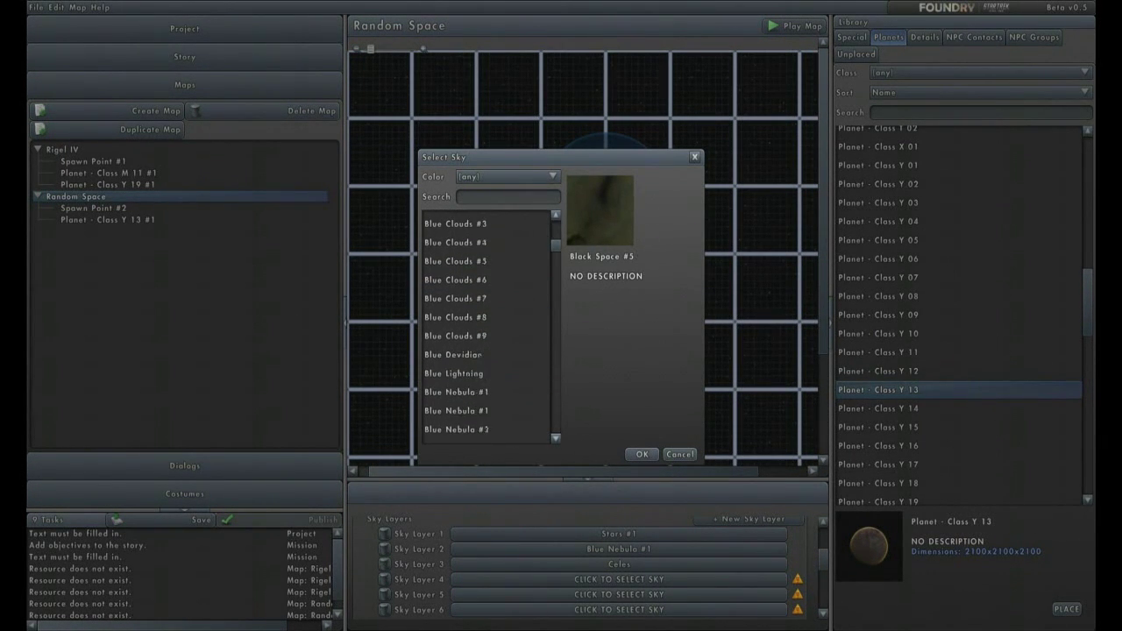
pyautogui.scroll(-5, 486, 329)
pyautogui.scroll(-5, 486, 328)
pyautogui.scroll(-2, 486, 329)
pyautogui.scroll(-2, 486, 329)
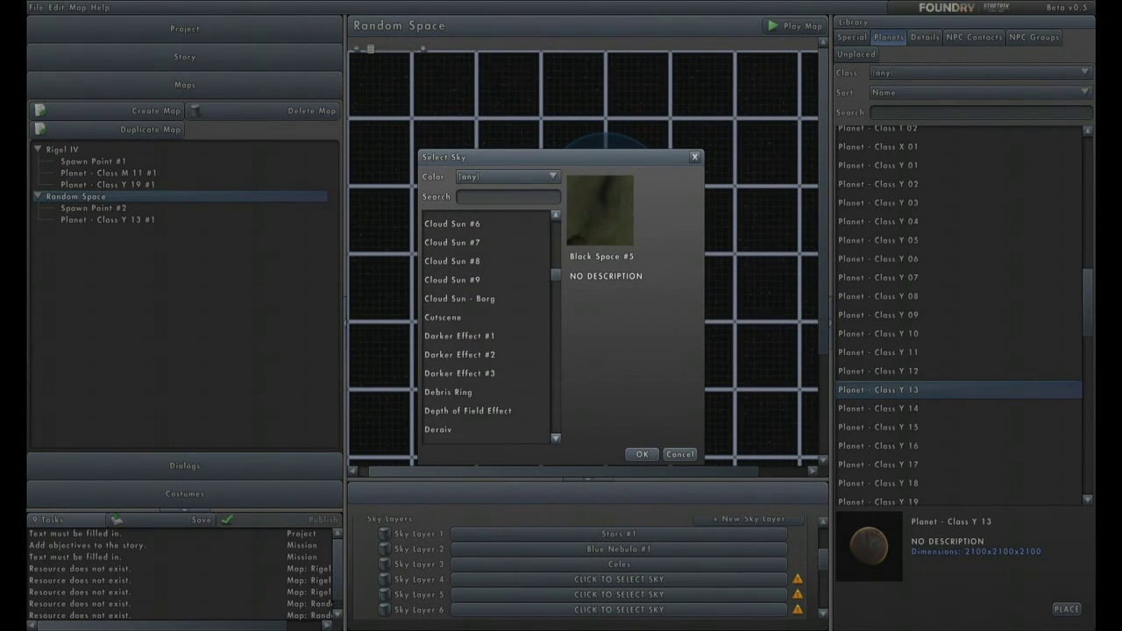
pyautogui.click(451, 318)
pyautogui.click(459, 354)
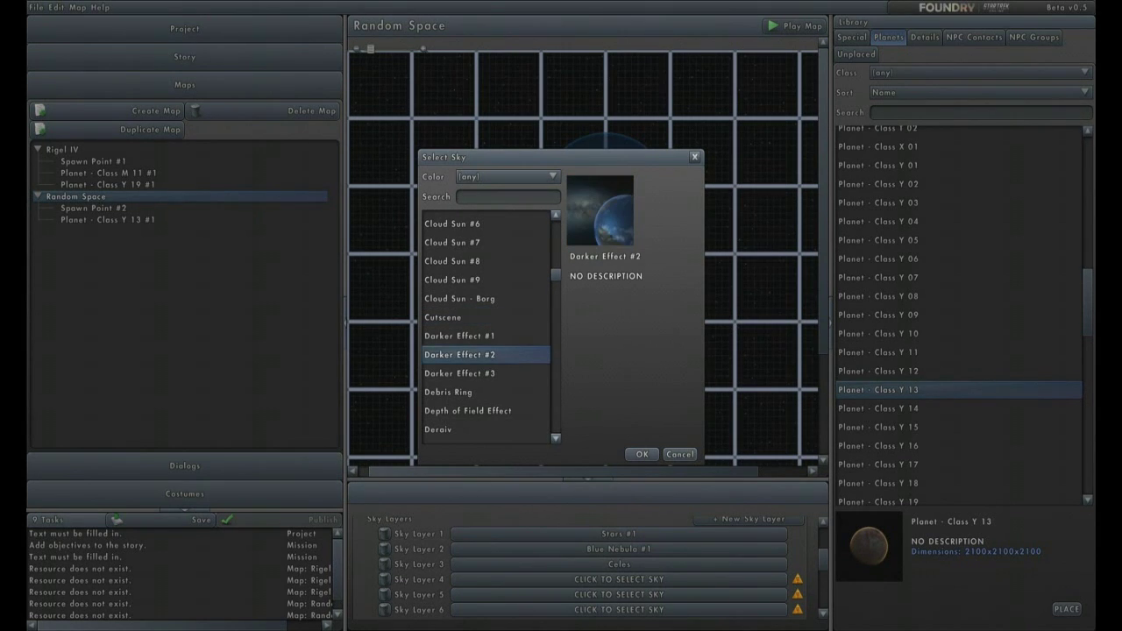
pyautogui.press('Up')
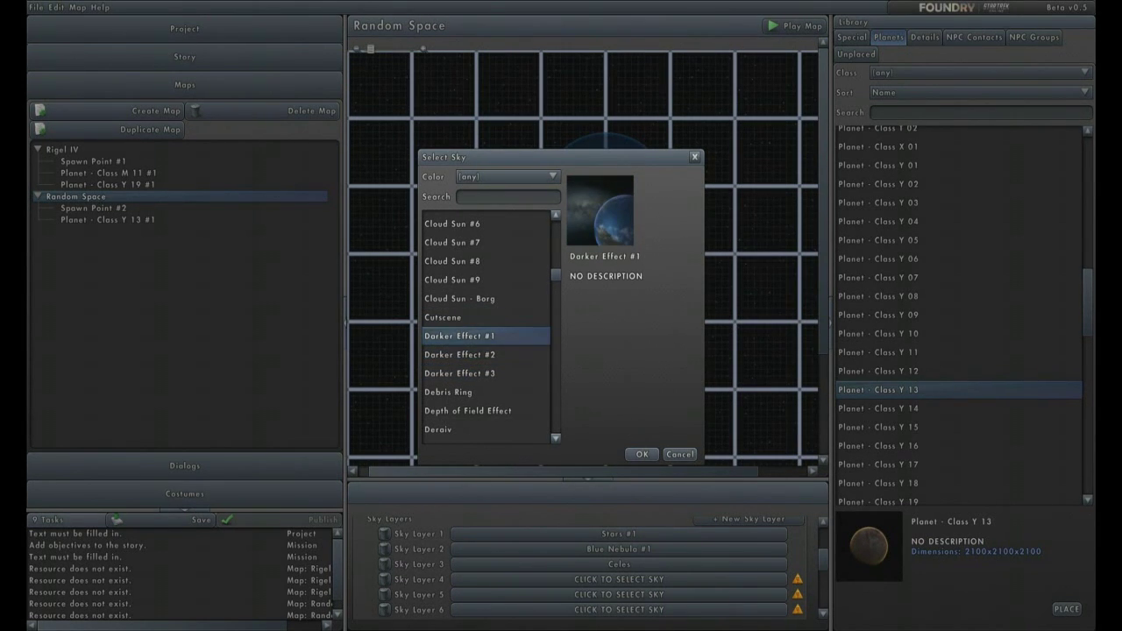
pyautogui.press('Down')
pyautogui.press('Down')
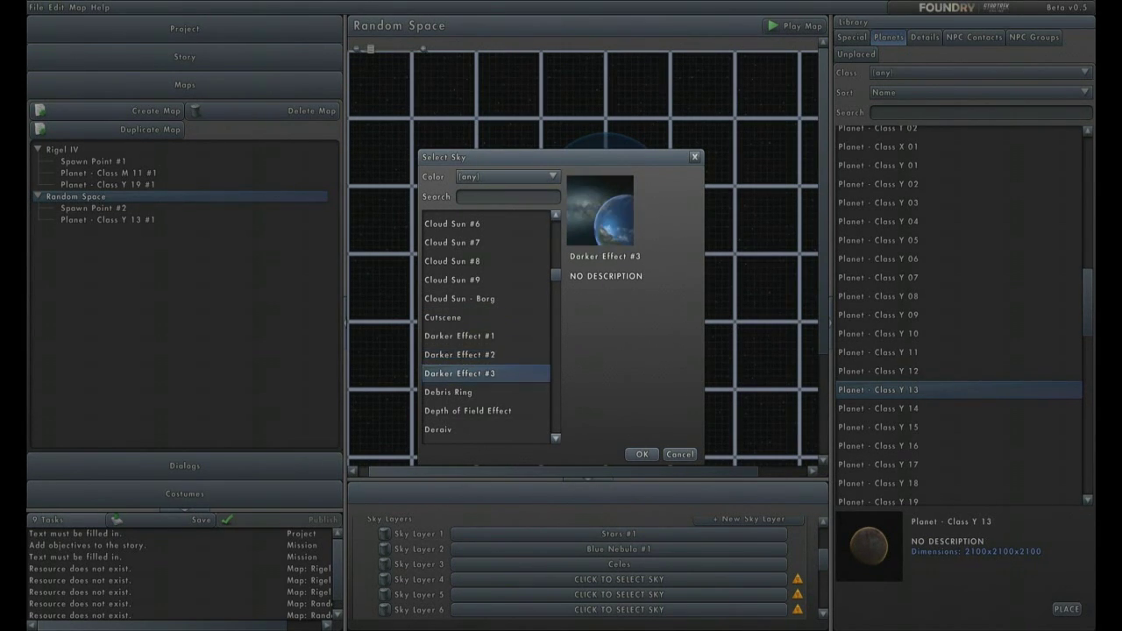
# - Set sky layer 4 to Fluidic Space - Detail #1 and launch a test play
pyautogui.press('Down')
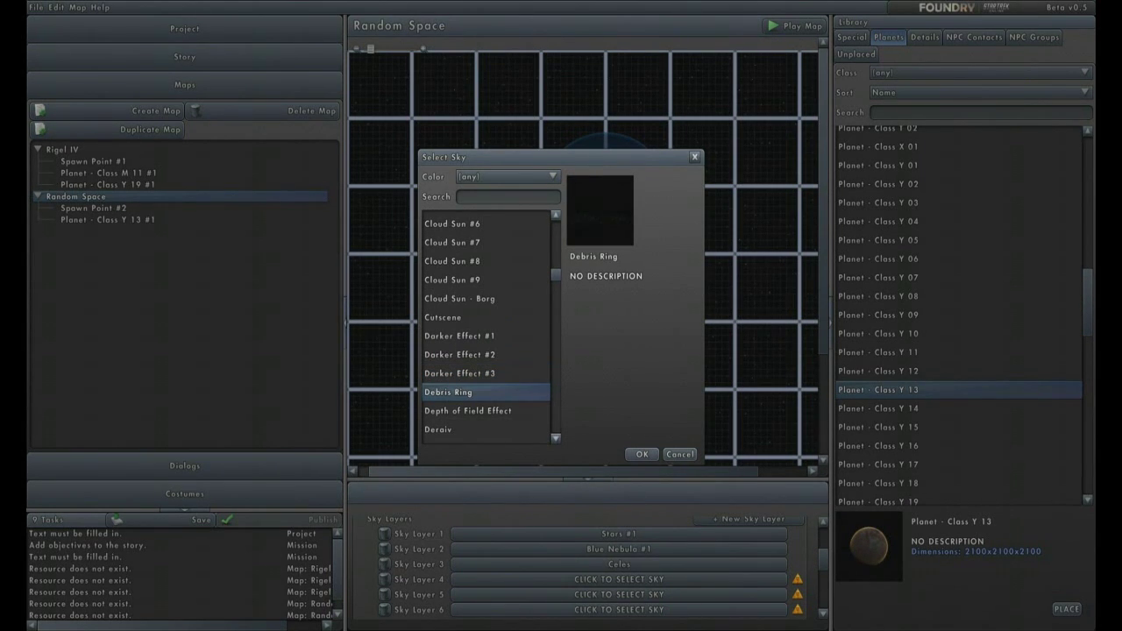
pyautogui.scroll(-2, 486, 324)
pyautogui.press('Down')
pyautogui.press('Down')
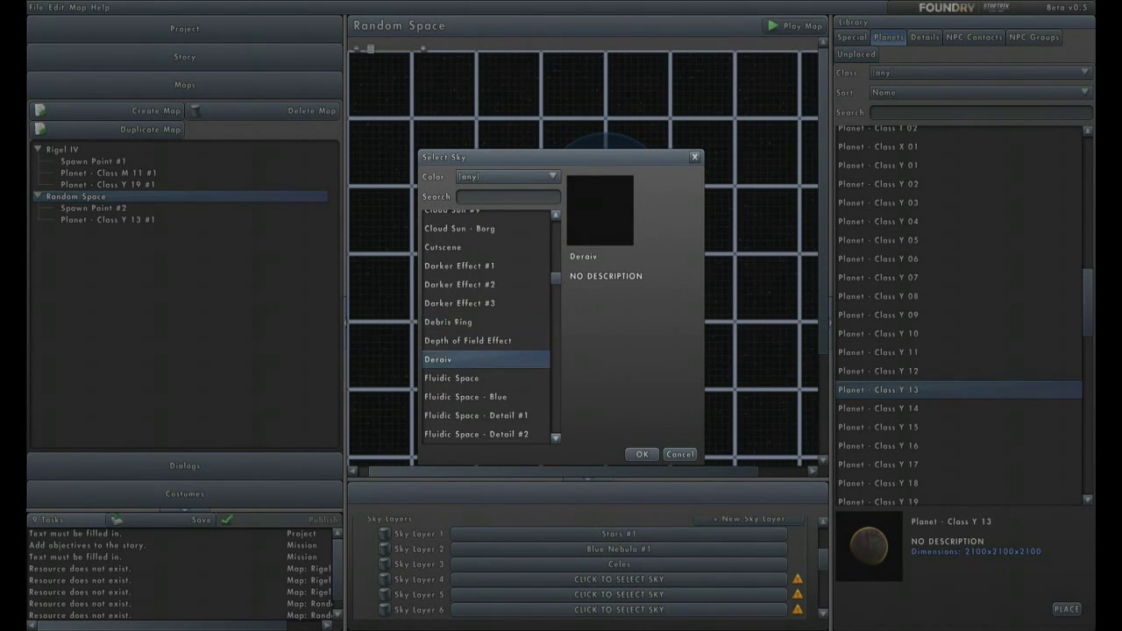
pyautogui.press('Down')
pyautogui.press('Up')
pyautogui.press('Down')
pyautogui.press('Down')
pyautogui.press('Down')
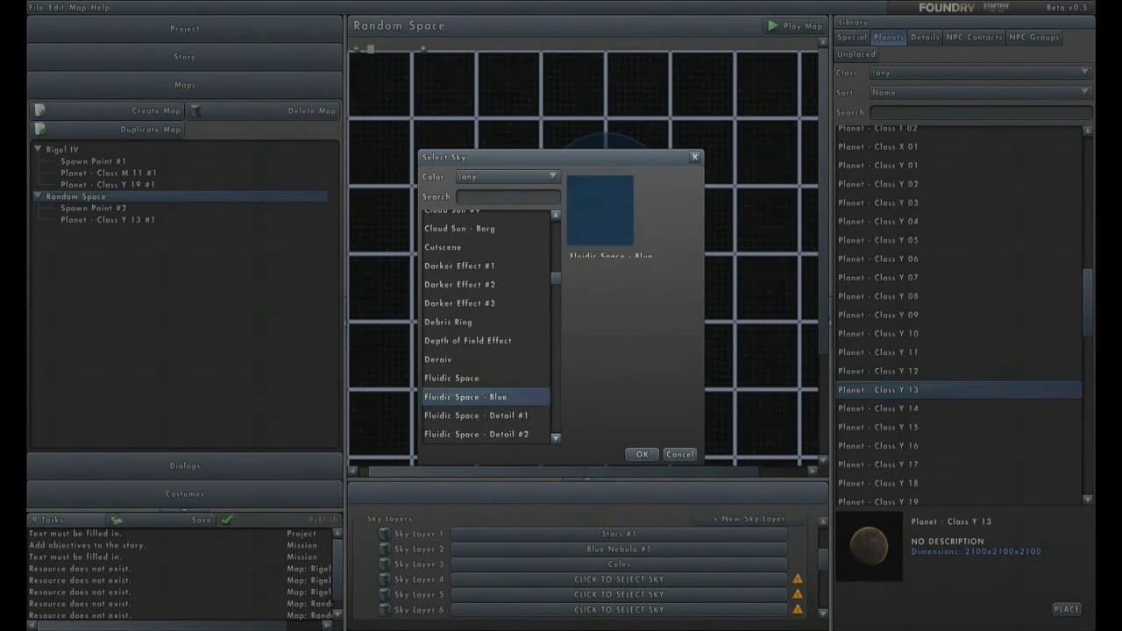
pyautogui.click(476, 415)
pyautogui.click(642, 454)
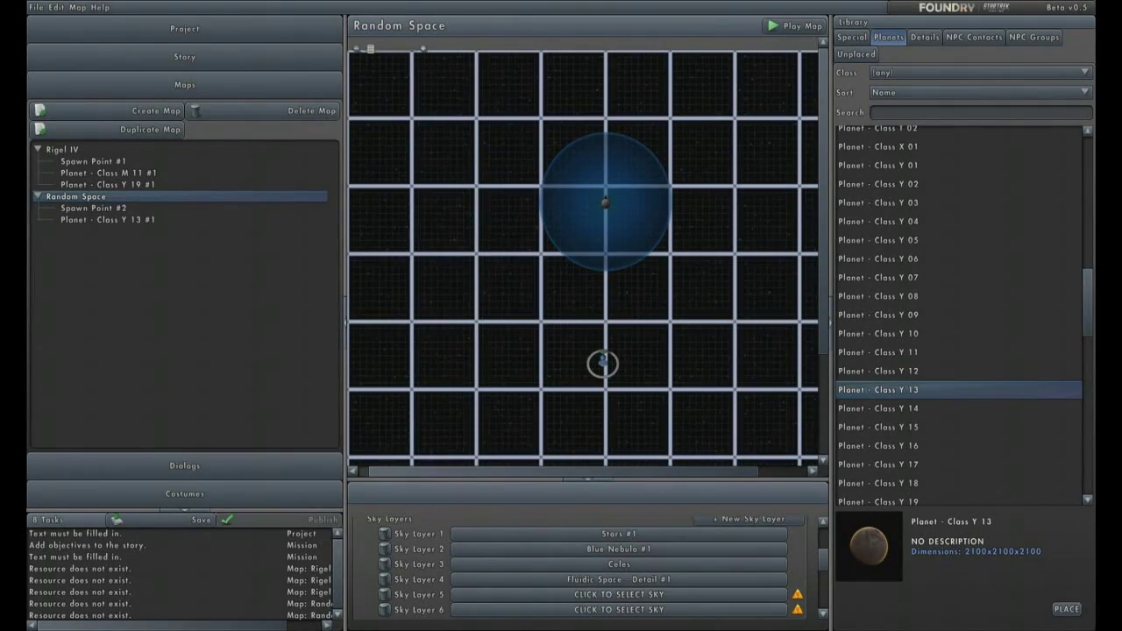
pyautogui.click(793, 26)
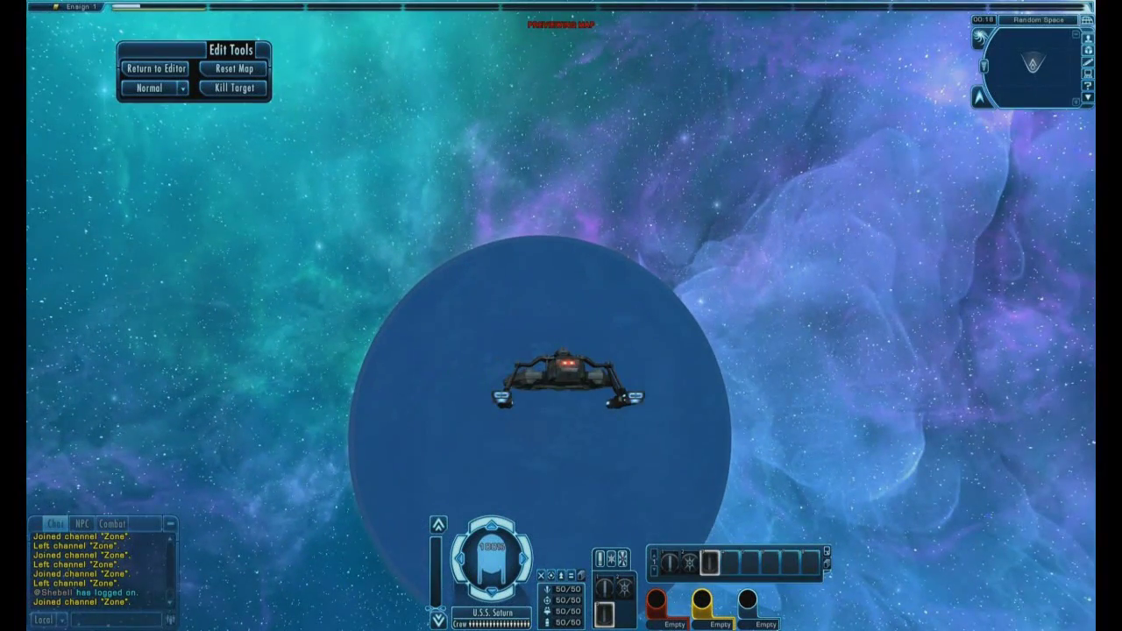
pyautogui.click(156, 68)
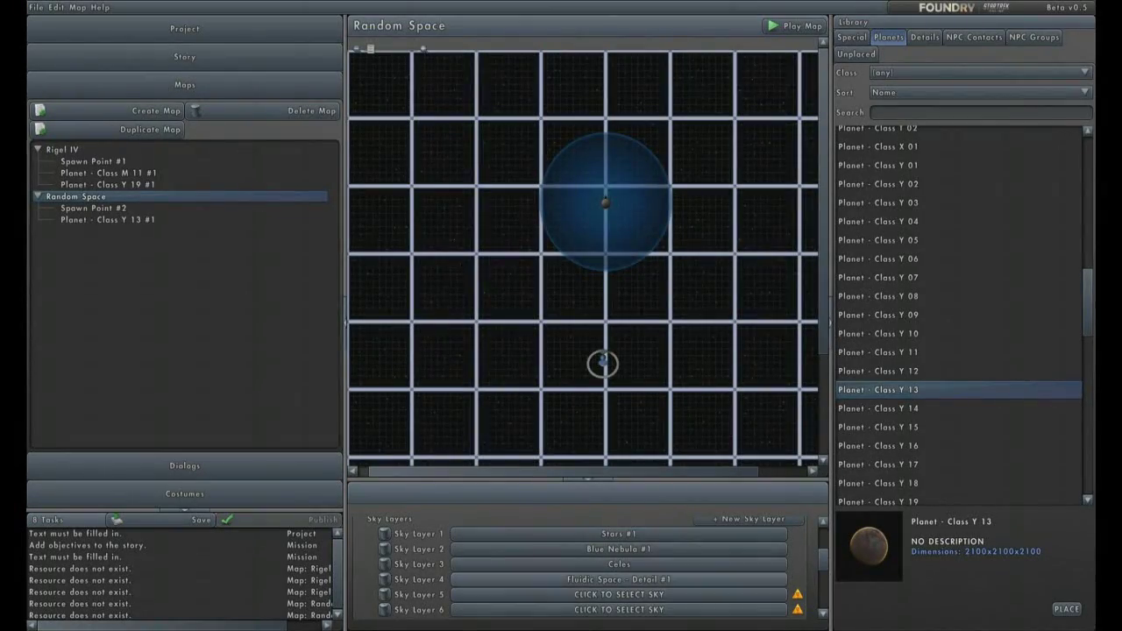
# - Swap sky layer 3 from Celes to Galaxy and test-play the map again
pyautogui.click(618, 564)
pyautogui.scroll(-2, 487, 324)
pyautogui.scroll(-2, 488, 324)
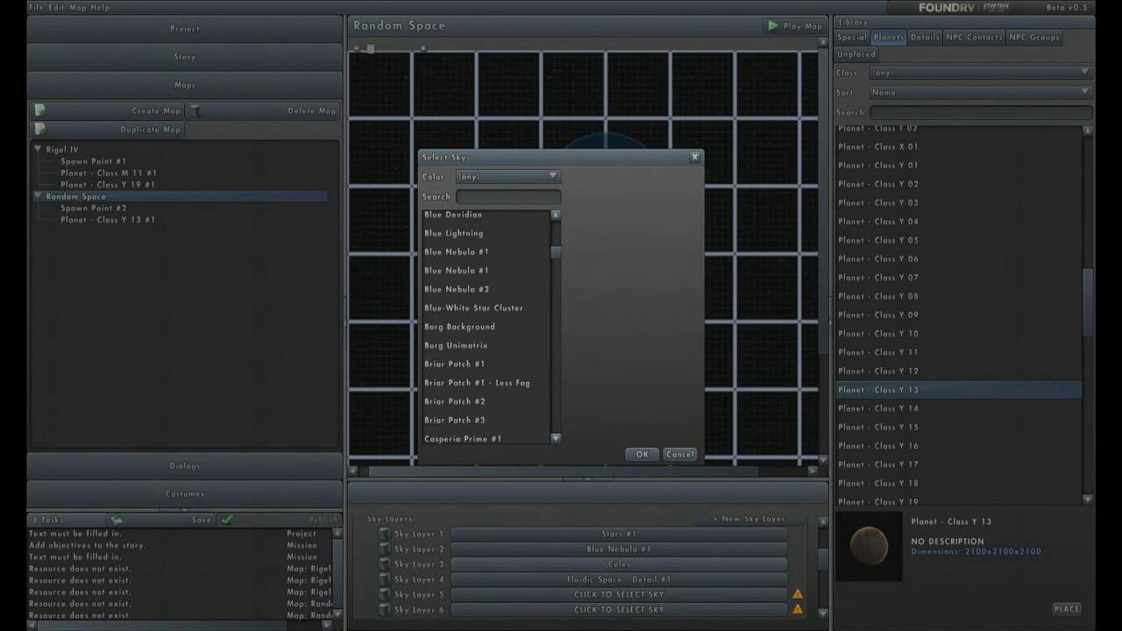
pyautogui.scroll(-3, 487, 325)
pyautogui.scroll(-3, 487, 324)
pyautogui.scroll(-2, 488, 324)
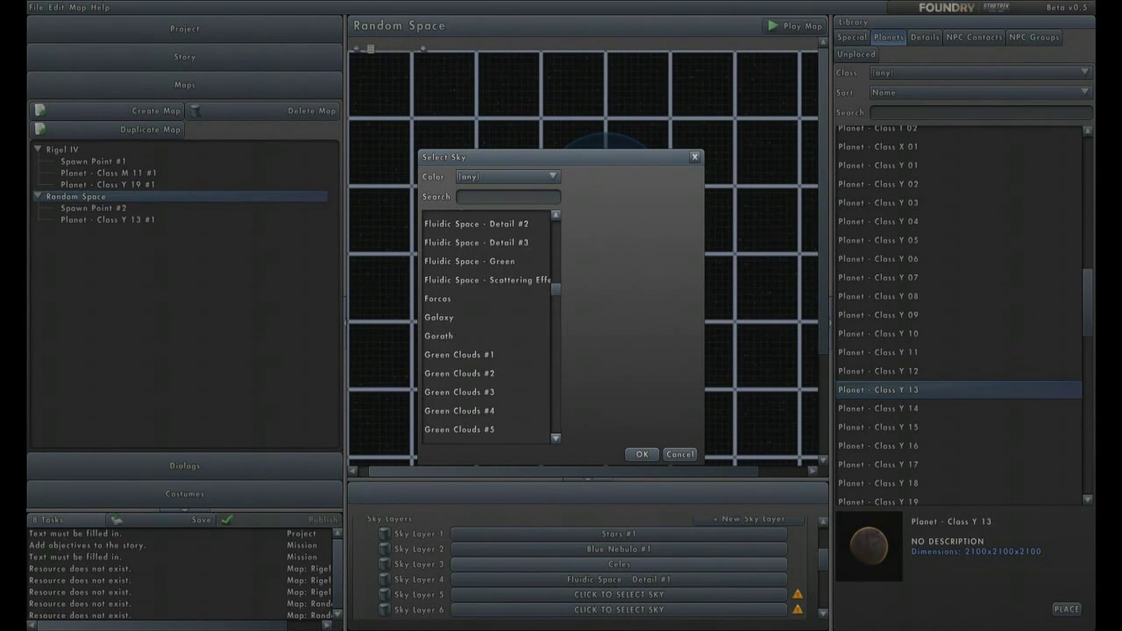
pyautogui.click(439, 317)
pyautogui.press('Down')
pyautogui.press('Up')
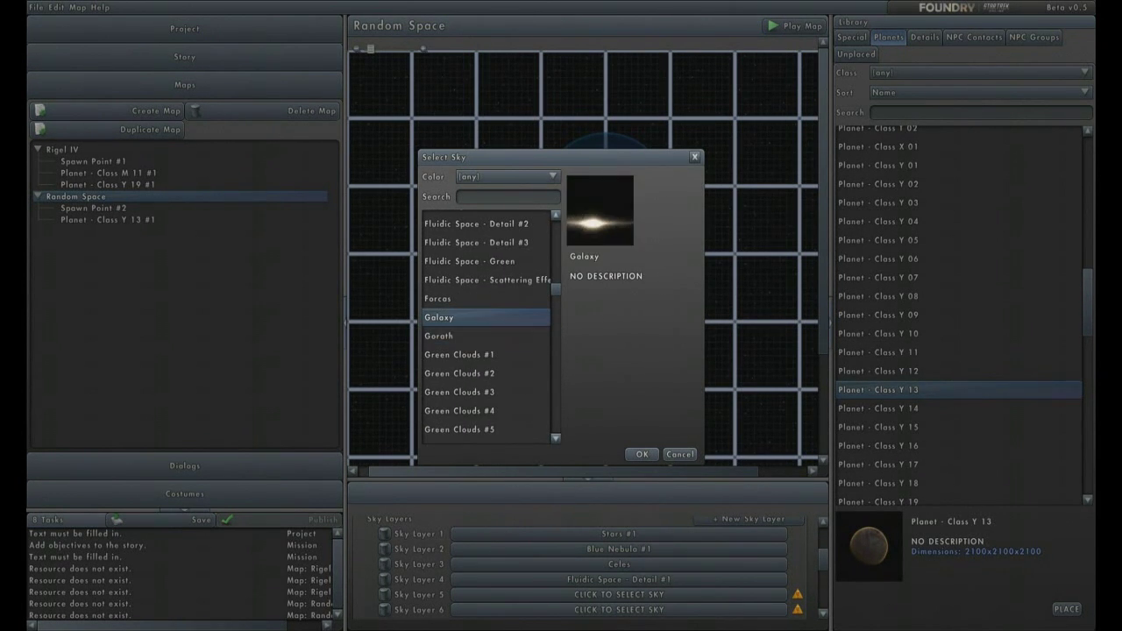
pyautogui.click(641, 454)
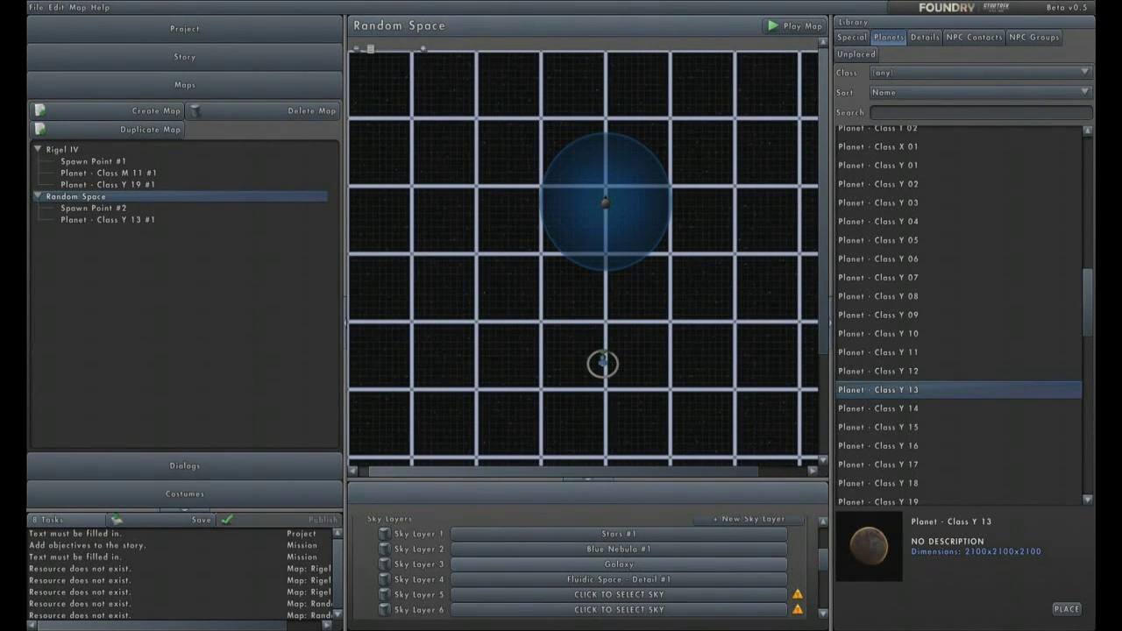
pyautogui.click(793, 25)
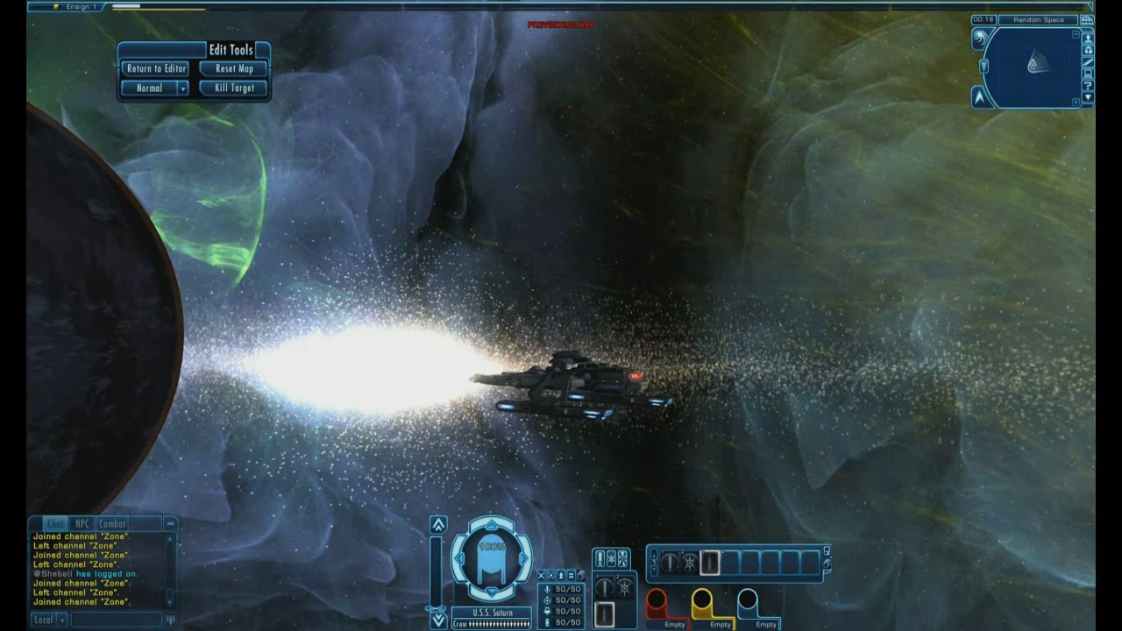
# - Exit the play test and return to the editor
pyautogui.click(156, 68)
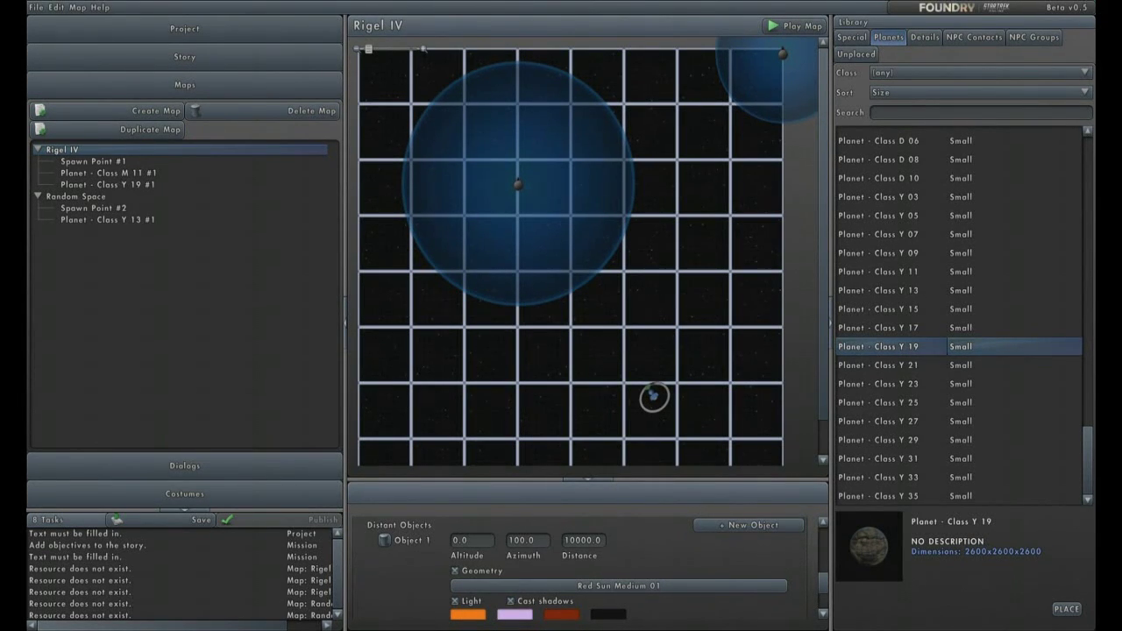
# - Scroll the Rigel IV properties down to the Distant Objects section
pyautogui.scroll(-2, 570, 254)
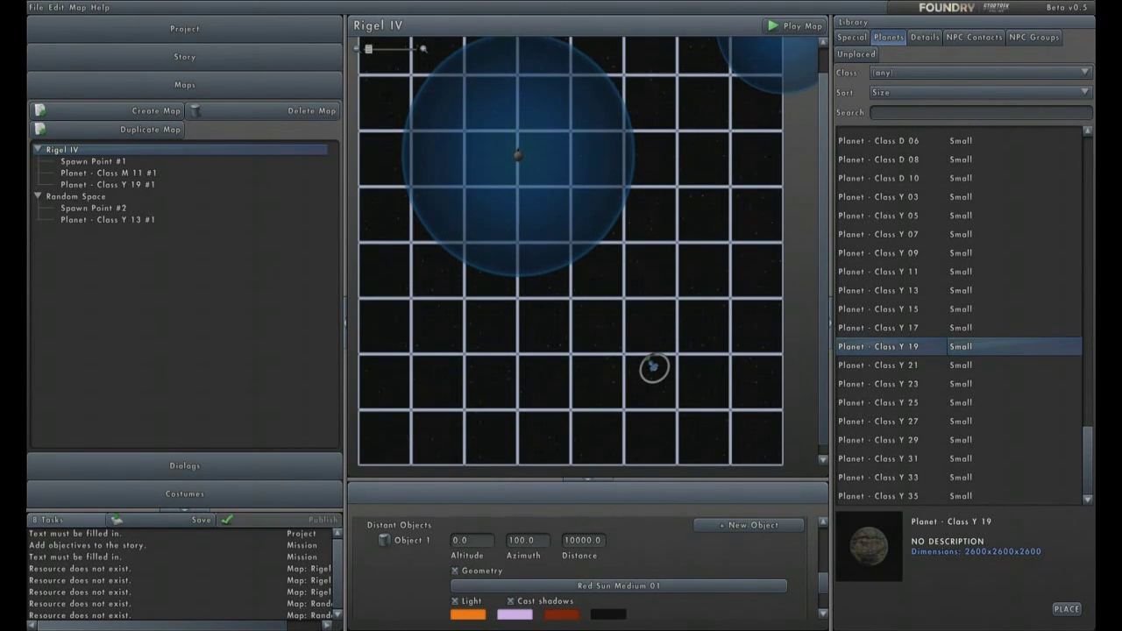
pyautogui.scroll(1, 587, 569)
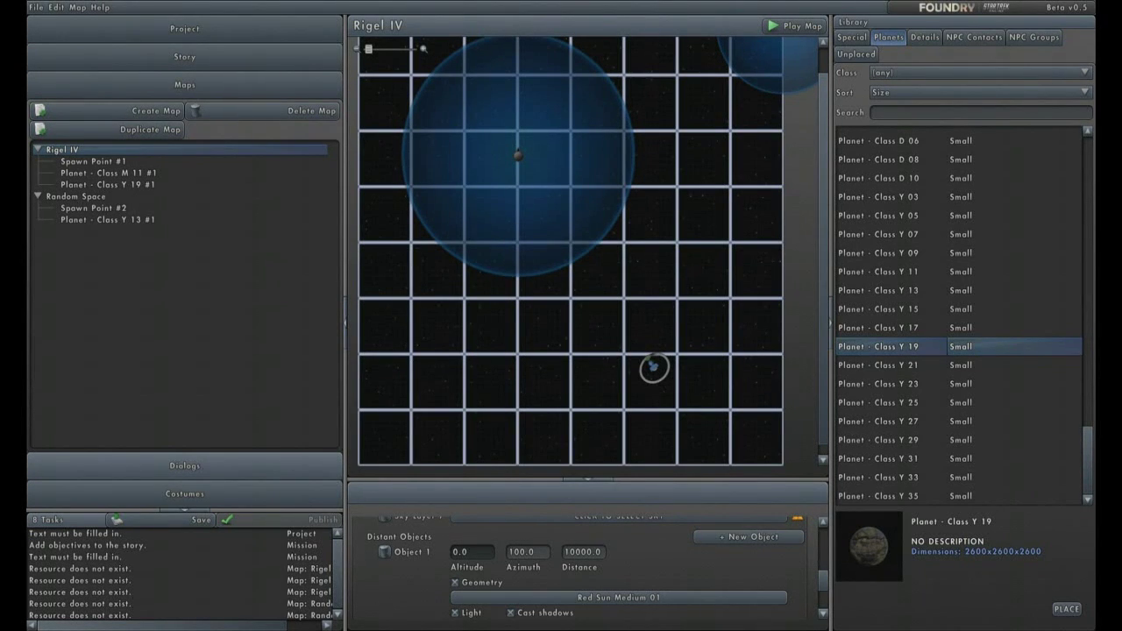
pyautogui.press('Return')
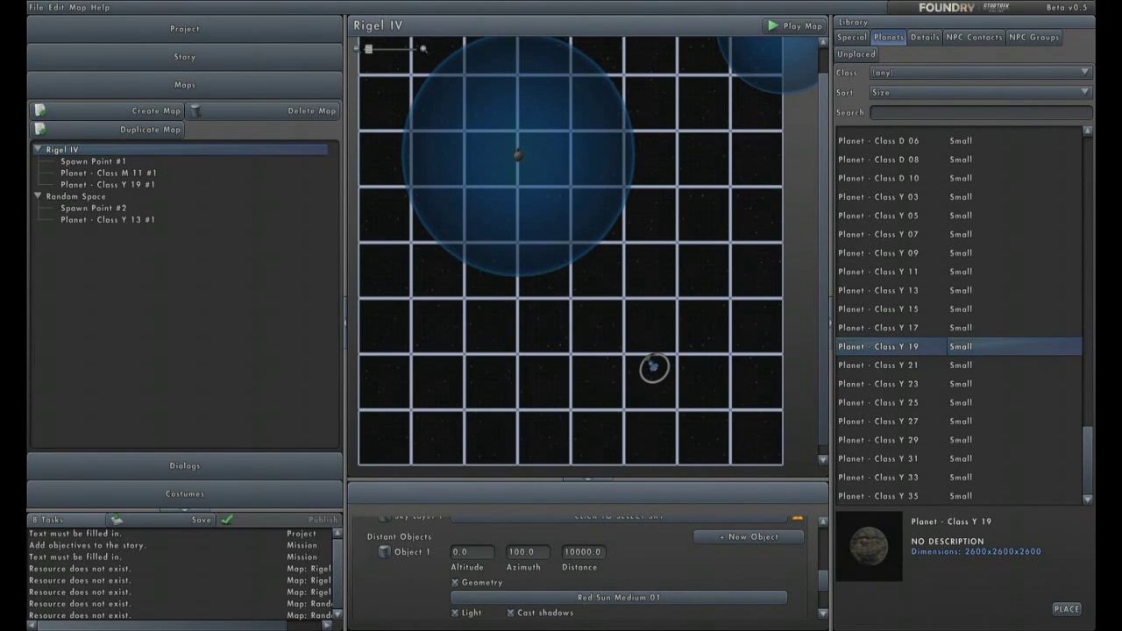
pyautogui.press('Tab')
pyautogui.scroll(-1, 596, 567)
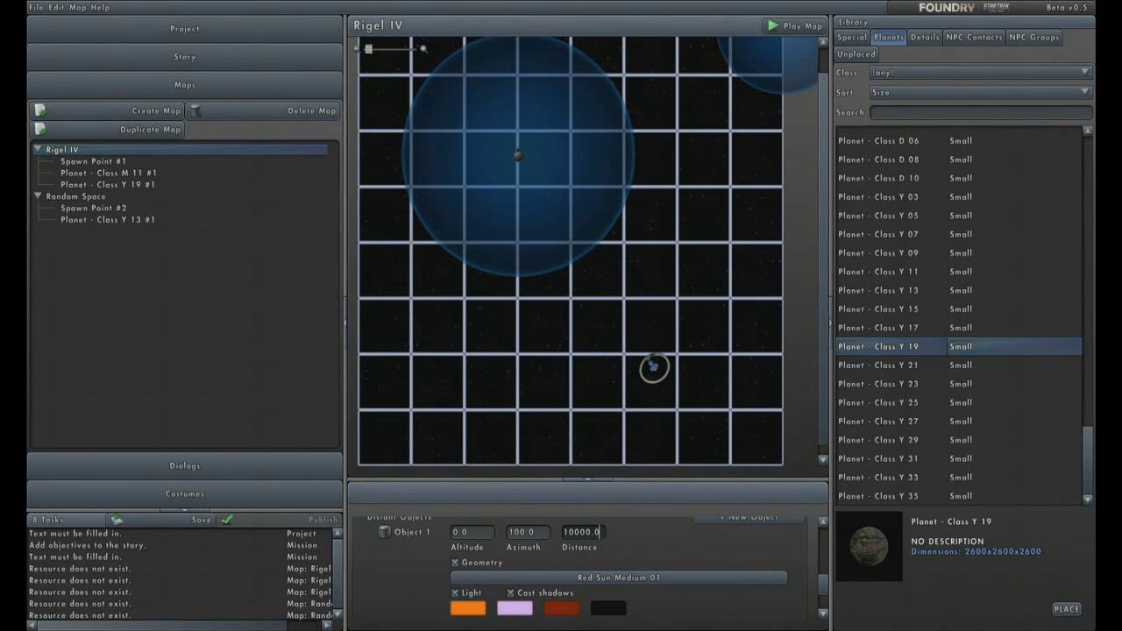
pyautogui.click(617, 577)
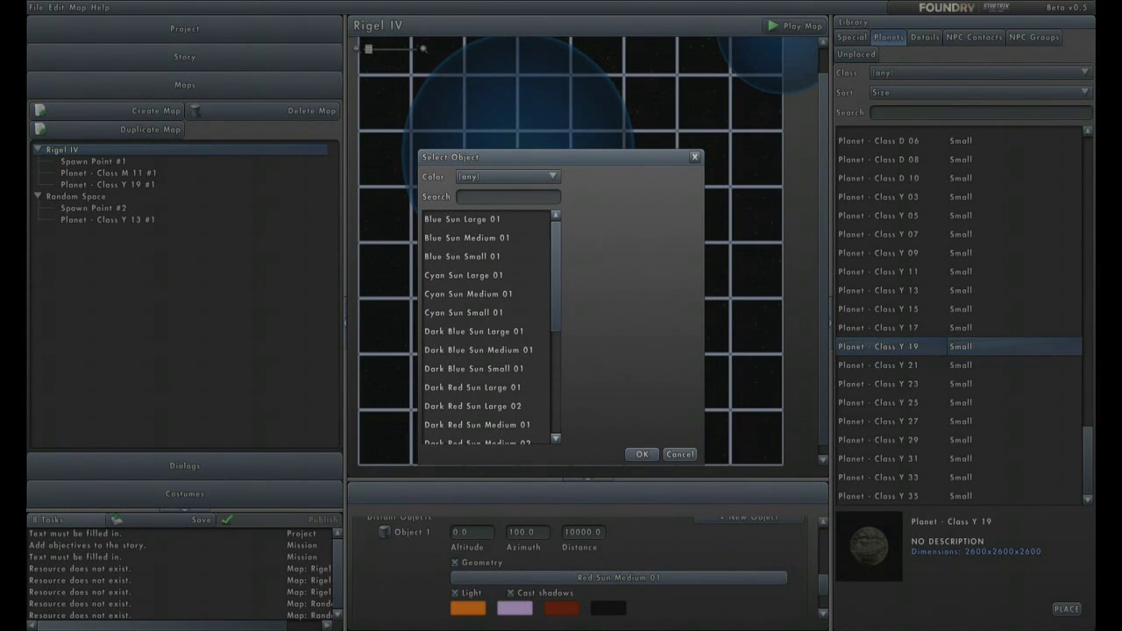
# - Preview Blue and Cyan Sun Small 01, then keep Red Sun Medium 01 as the geometry
pyautogui.click(462, 256)
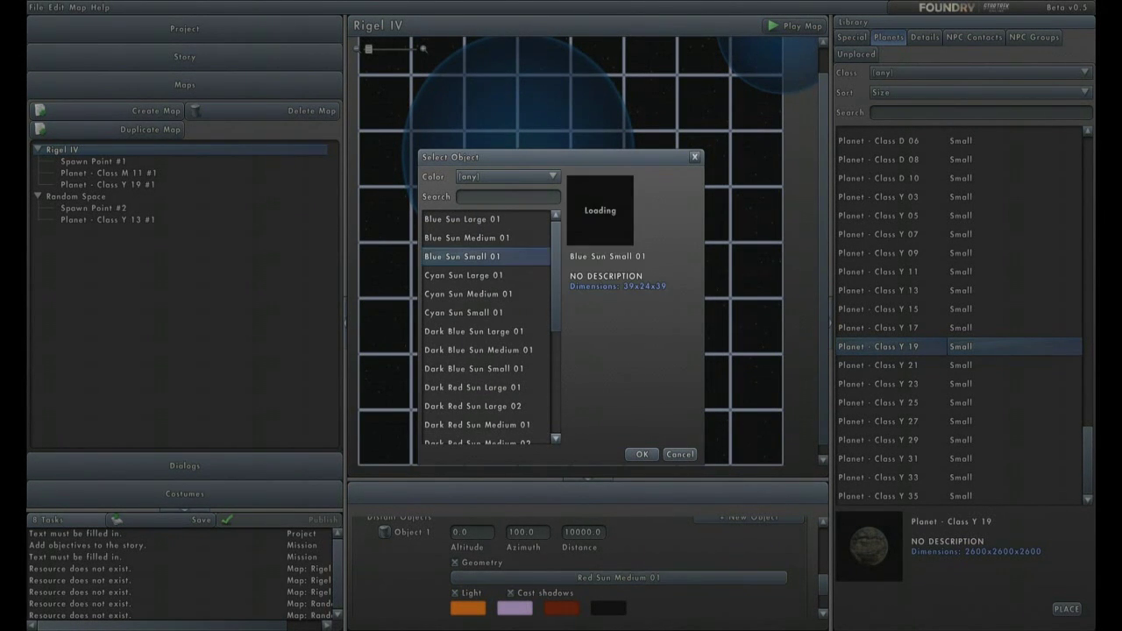
pyautogui.press('Down')
pyautogui.press('Down')
pyautogui.press('Down')
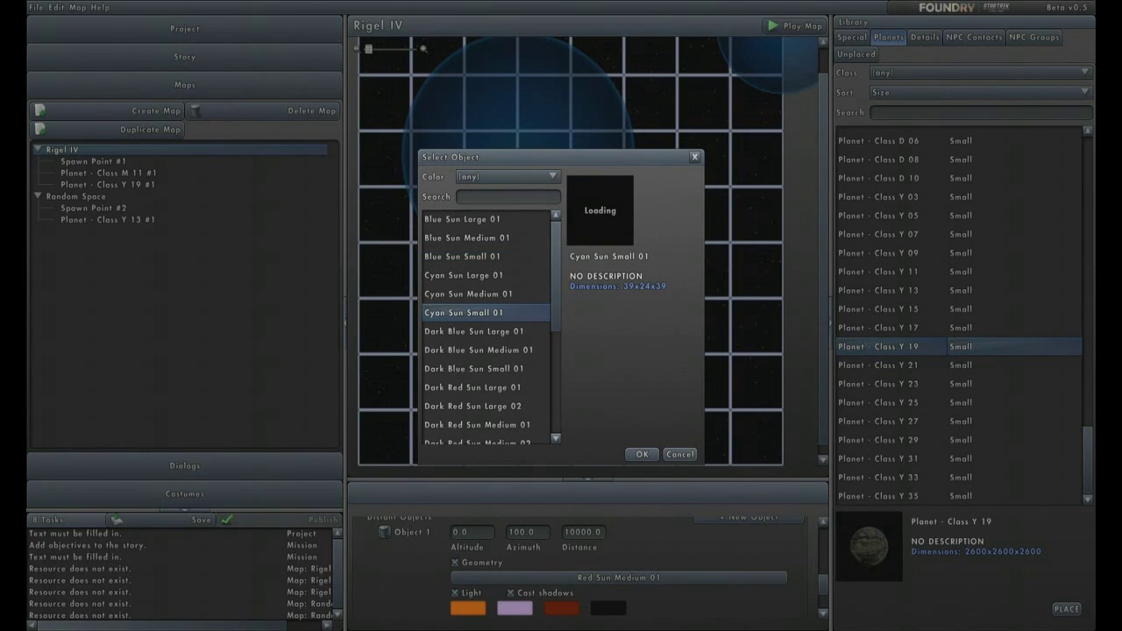
pyautogui.scroll(-3, 486, 326)
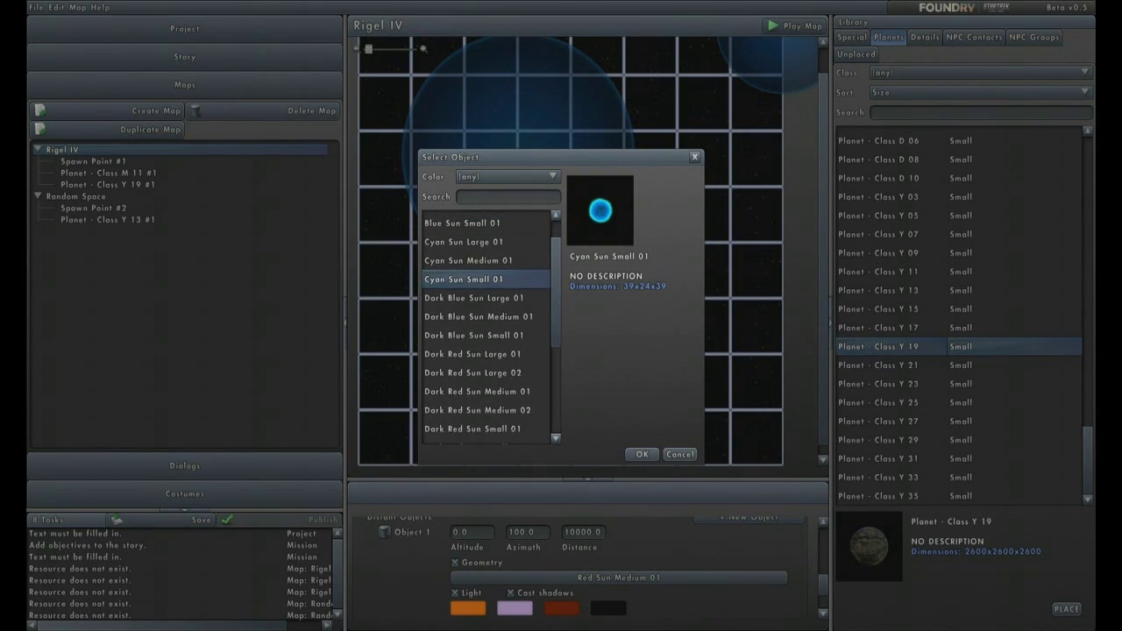
pyautogui.scroll(-1, 487, 326)
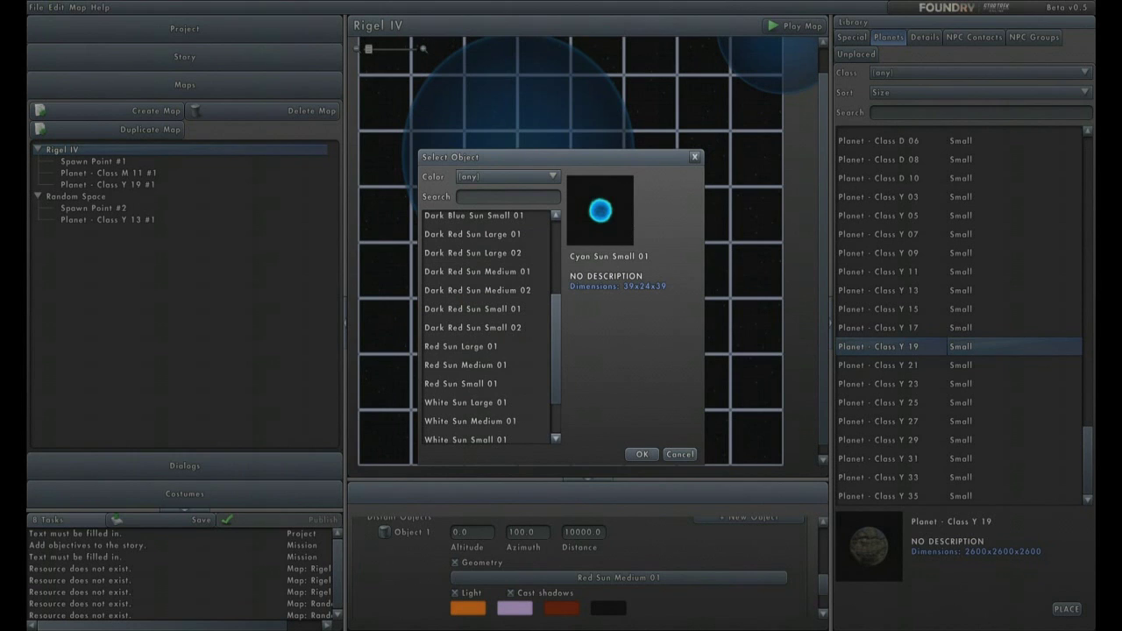
pyautogui.click(465, 365)
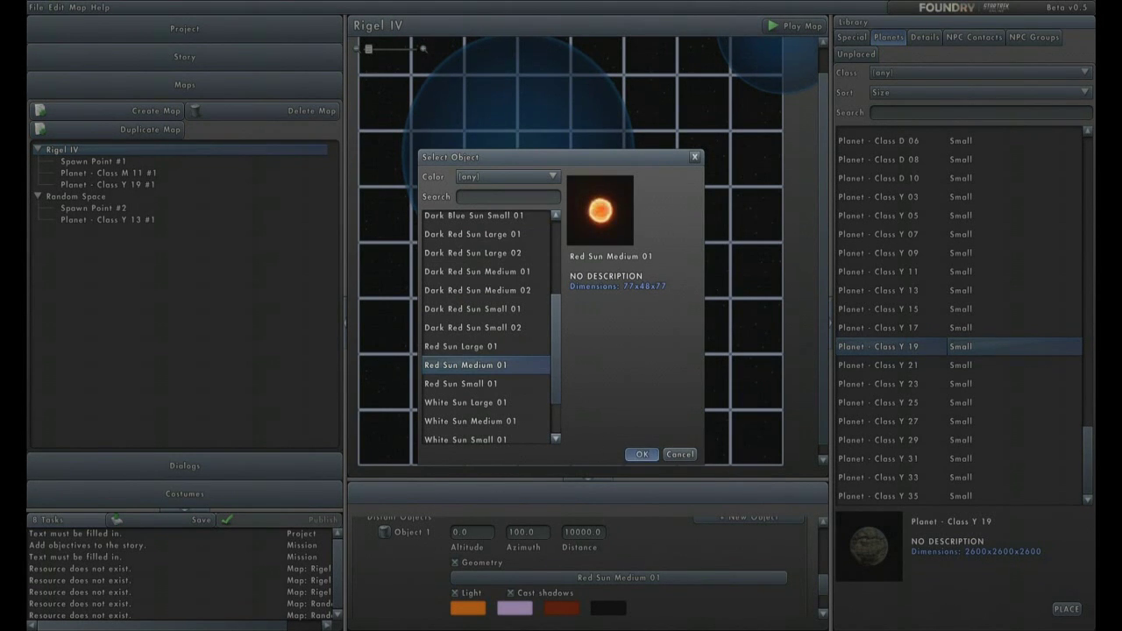
pyautogui.press('Return')
pyautogui.scroll(-1, 587, 566)
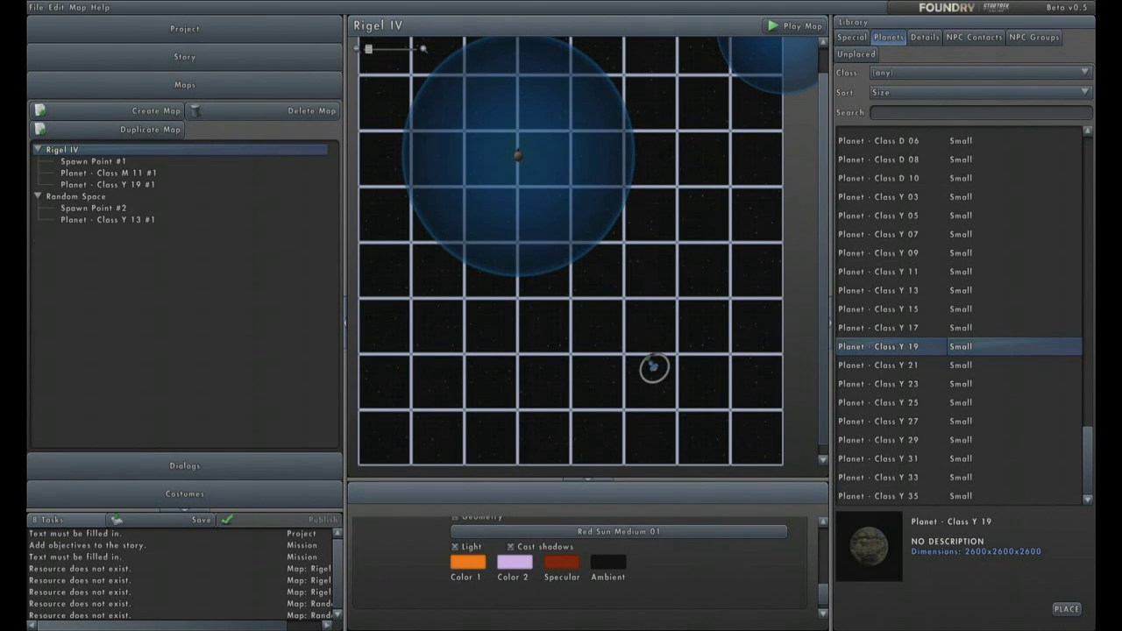
pyautogui.click(514, 561)
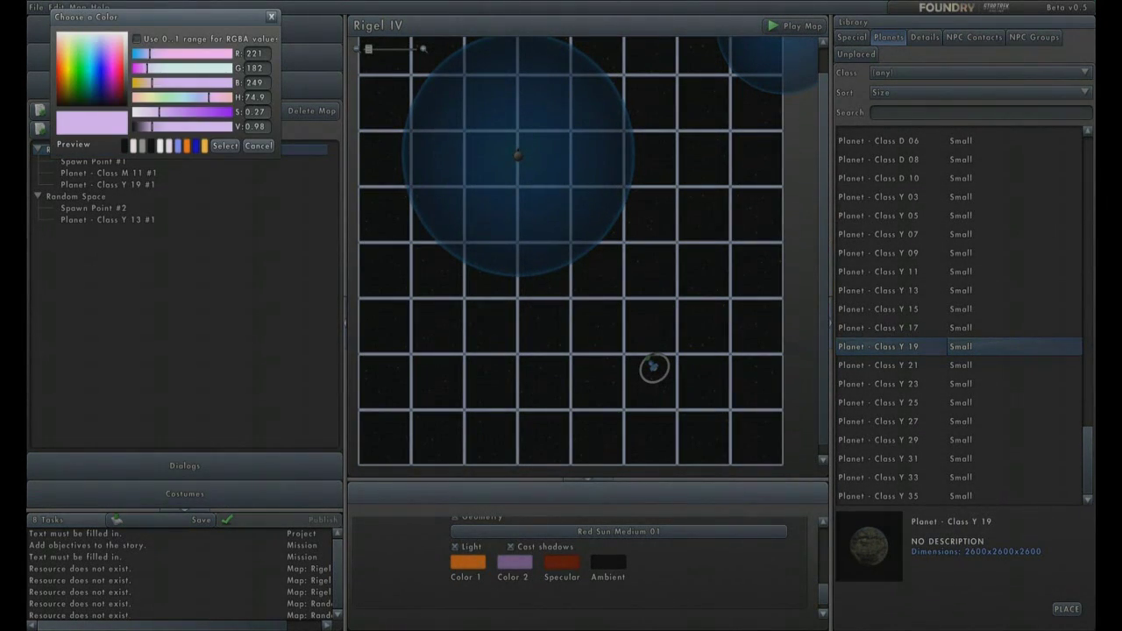
# - Change the red sun light's Color 2 to golden yellow and start a preview flight
pyautogui.moveTo(207, 96); pyautogui.dragTo(149, 97)
pyautogui.click(65, 48)
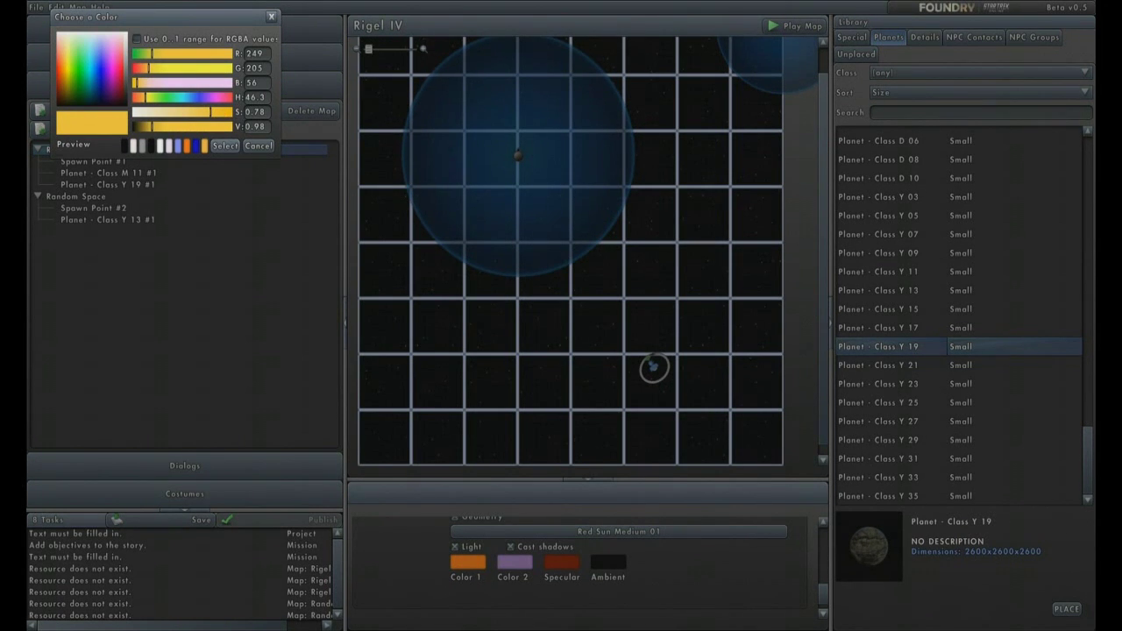
pyautogui.click(224, 146)
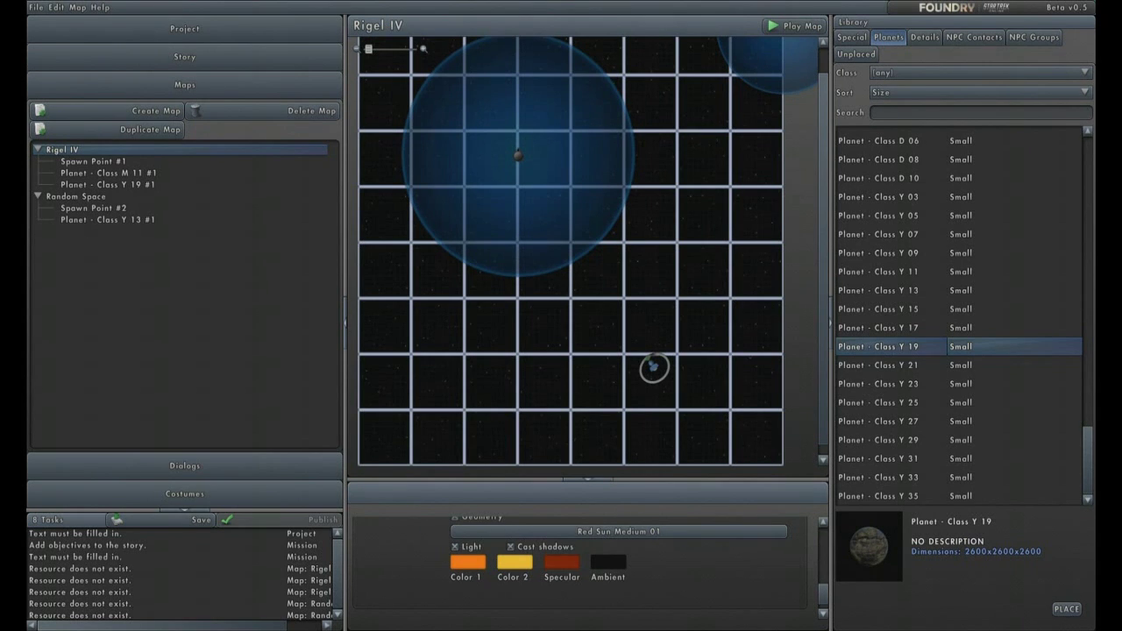
pyautogui.click(793, 25)
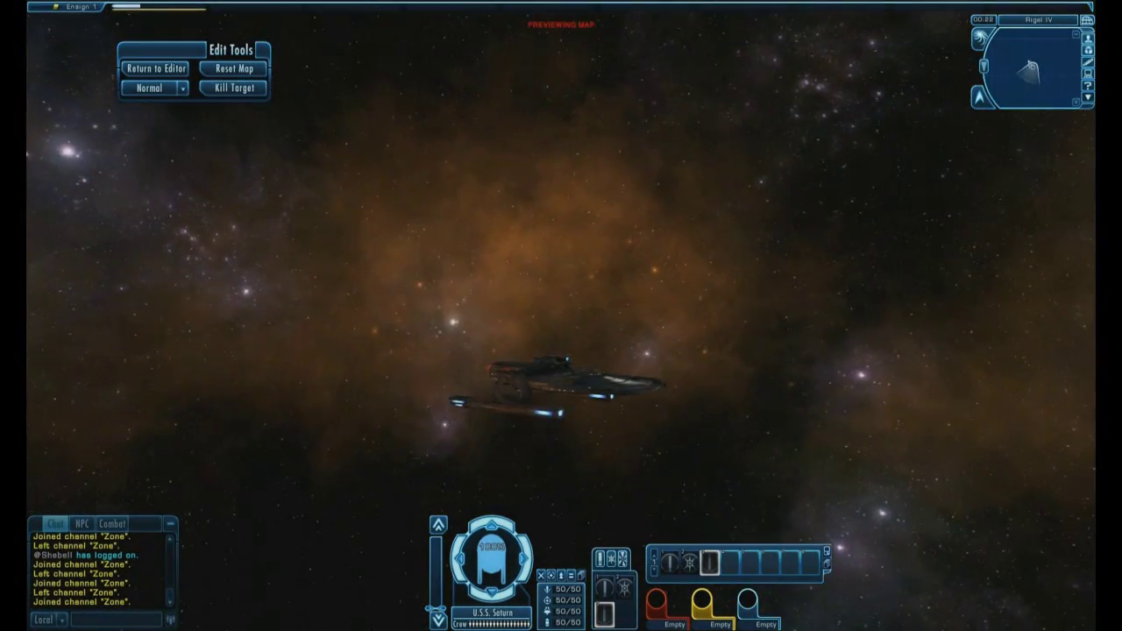
pyautogui.press('w')
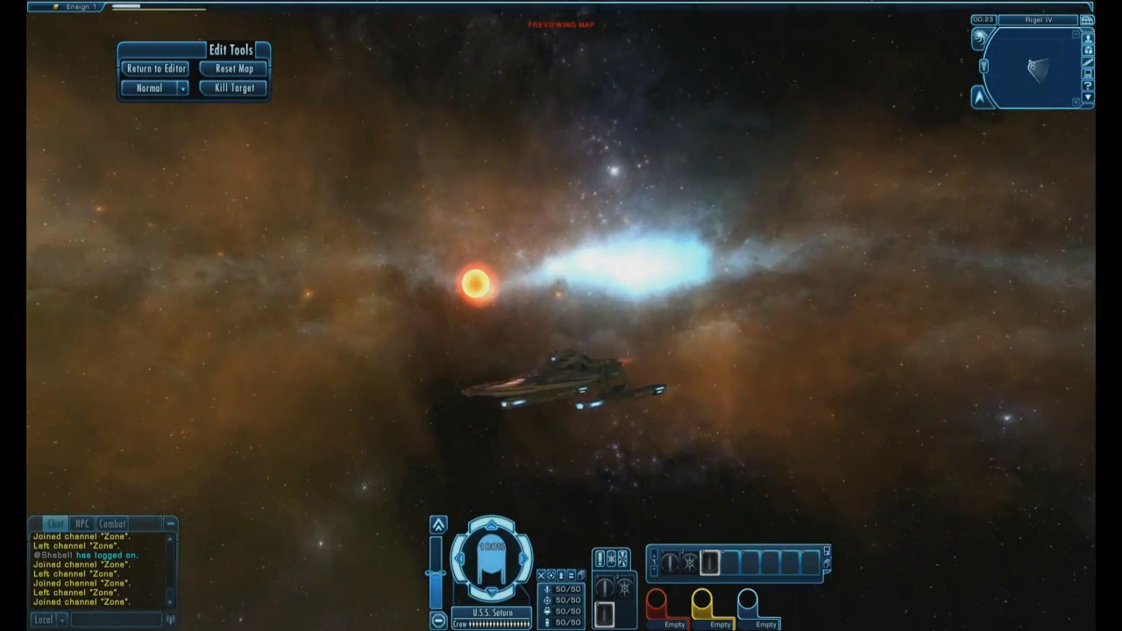
pyautogui.press('a')
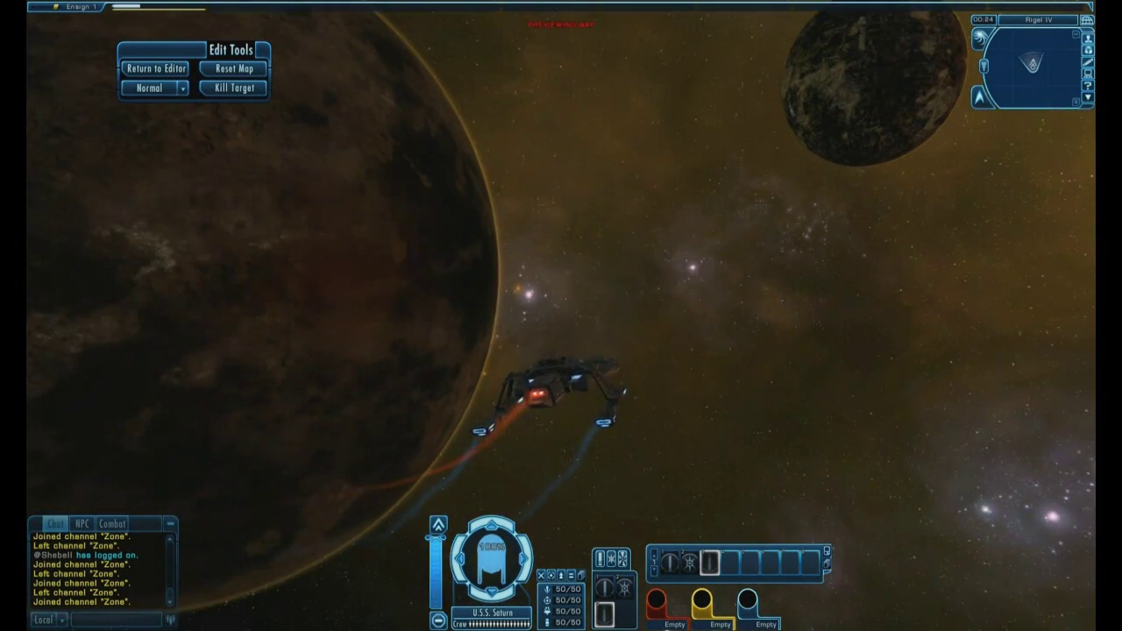
pyautogui.click(156, 69)
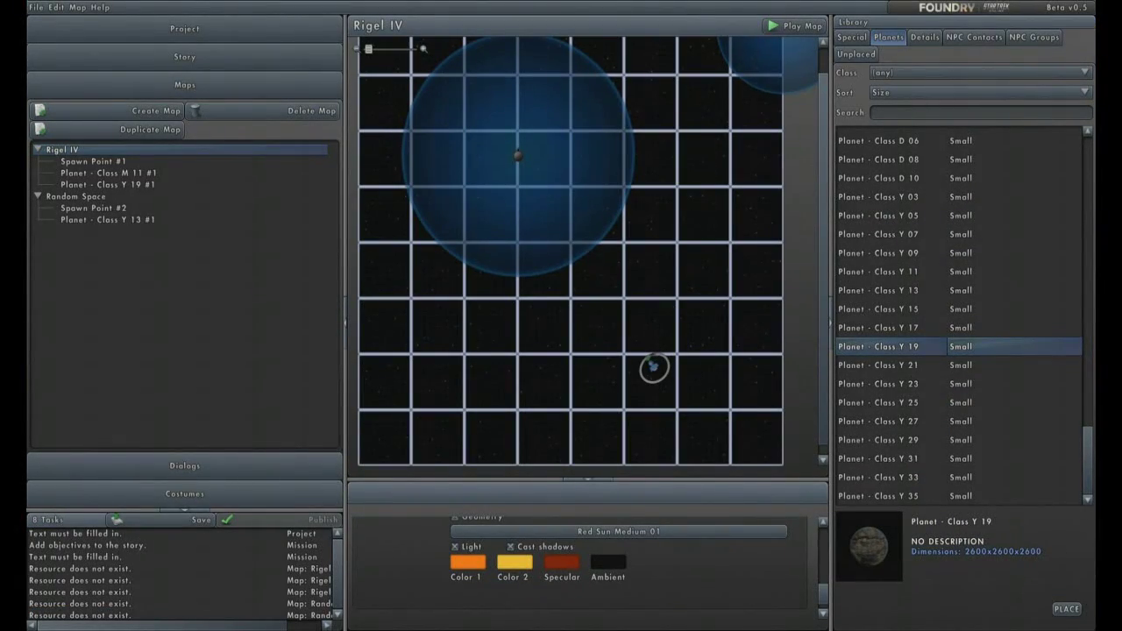
# - Set the sun's Color 1 light to blue and Color 2 to green
pyautogui.click(467, 562)
pyautogui.moveTo(136, 97); pyautogui.dragTo(198, 97)
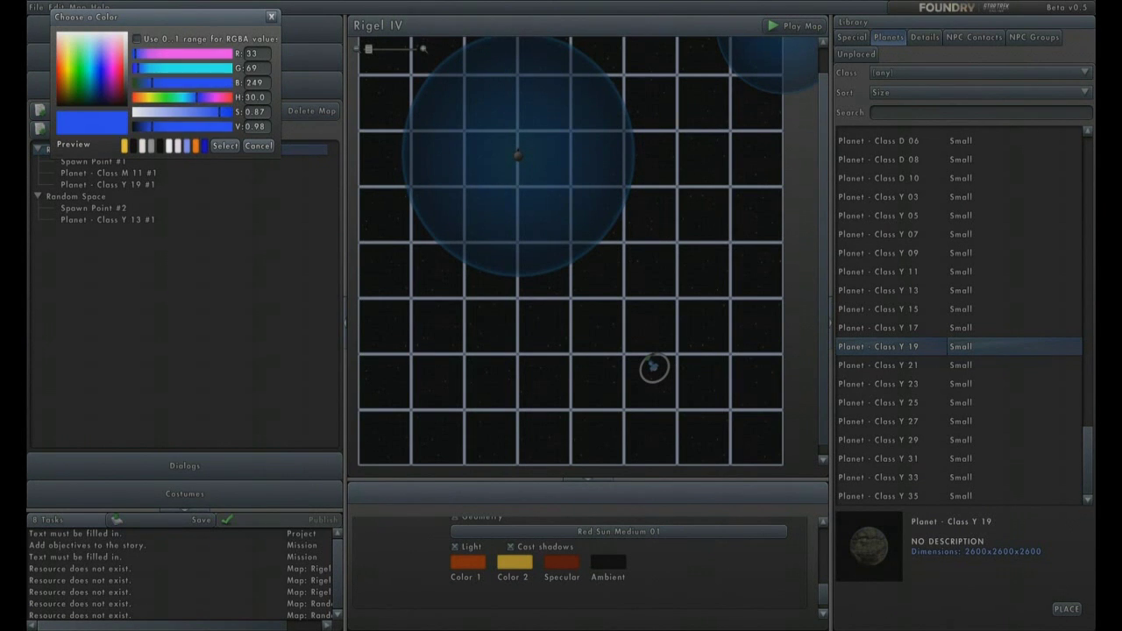
pyautogui.click(224, 146)
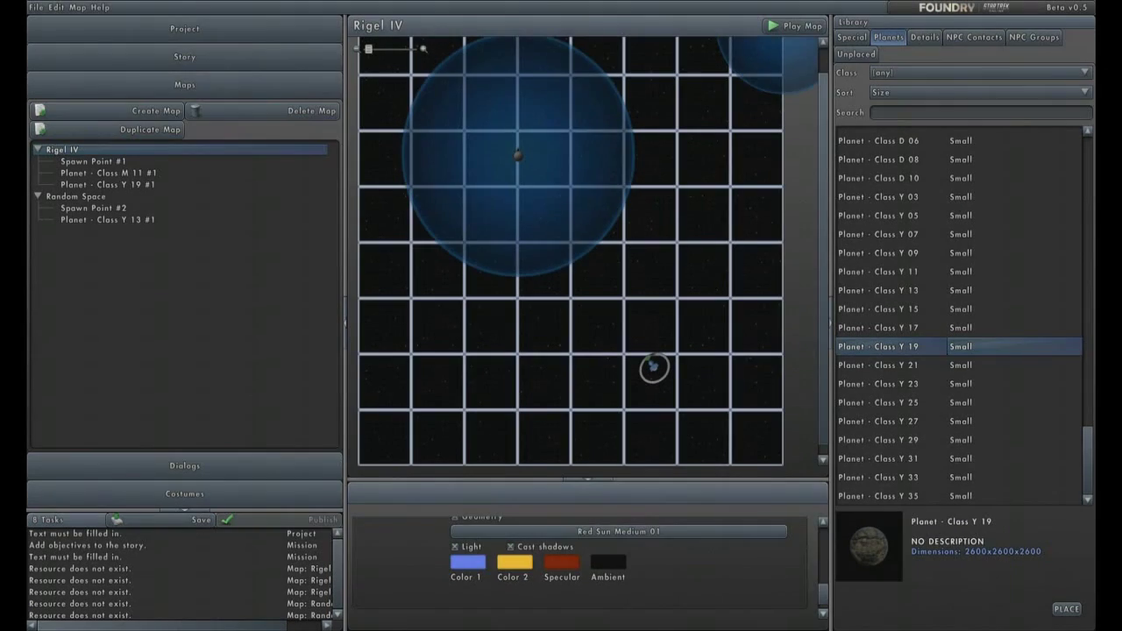
pyautogui.click(514, 561)
pyautogui.moveTo(145, 98); pyautogui.dragTo(162, 97)
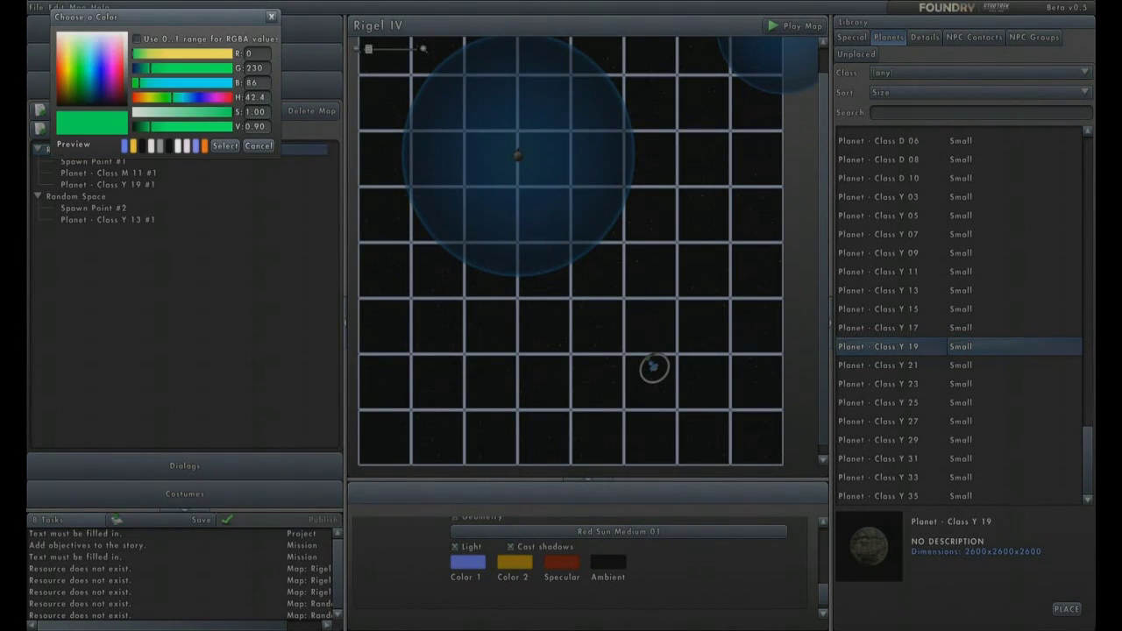
pyautogui.click(225, 146)
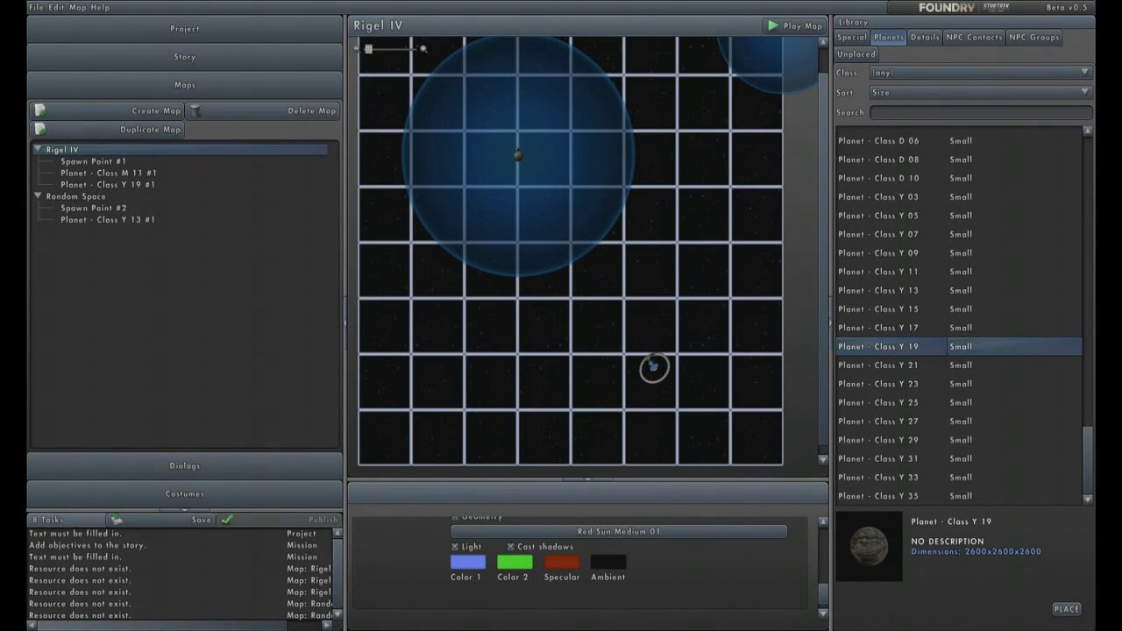
# - Set the Specular light to pink and Ambient to pale cyan, then launch Play Map
pyautogui.click(561, 562)
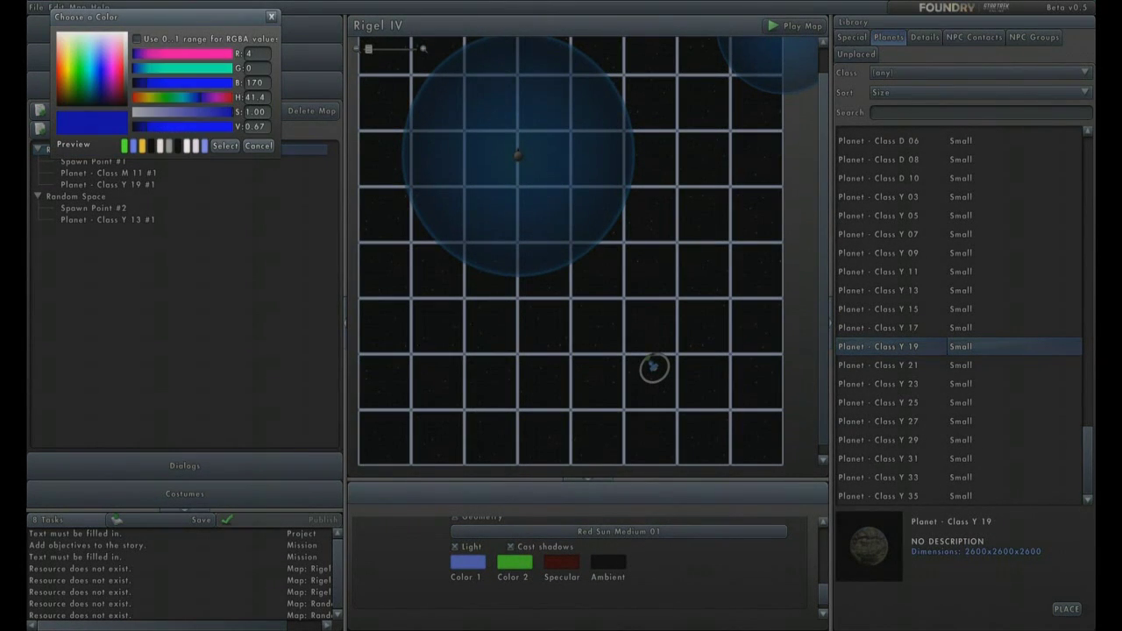
pyautogui.moveTo(105, 87)
pyautogui.mouseDown()
pyautogui.moveTo(118, 61)
pyautogui.moveTo(108, 69)
pyautogui.moveTo(121, 80)
pyautogui.mouseUp()
pyautogui.click(224, 146)
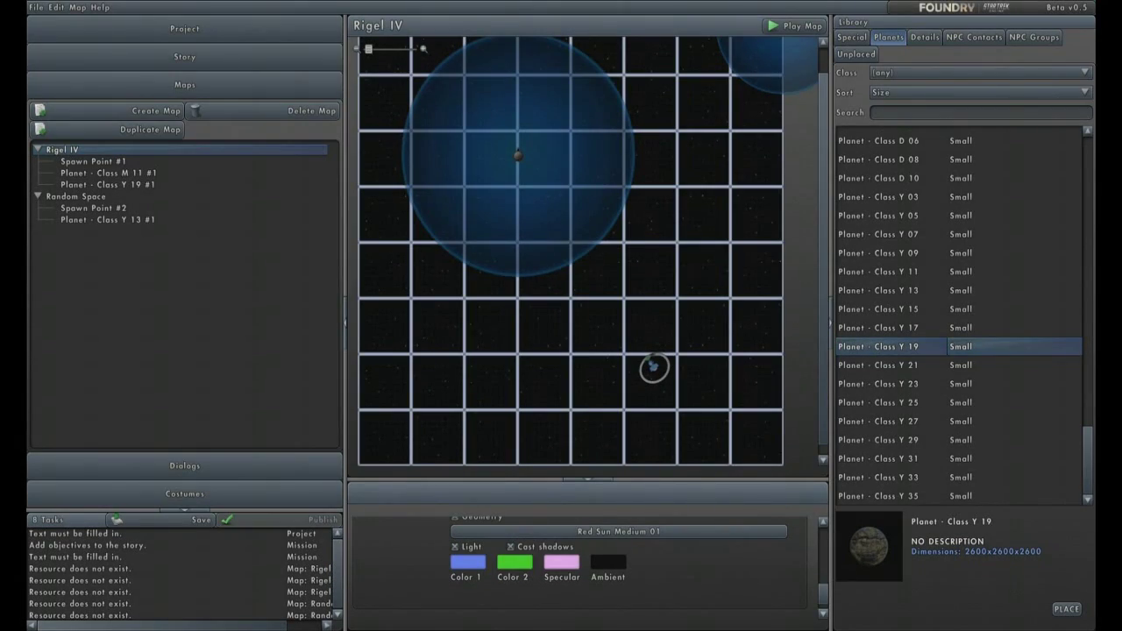
pyautogui.click(608, 562)
pyautogui.moveTo(109, 53); pyautogui.dragTo(92, 37)
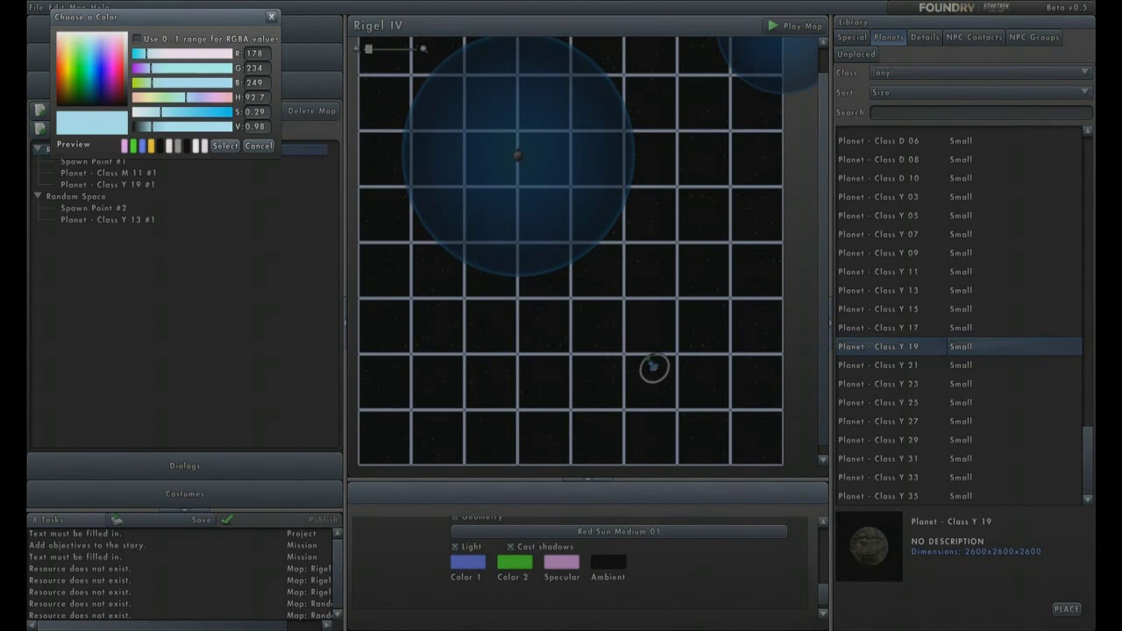
pyautogui.click(224, 145)
pyautogui.click(796, 25)
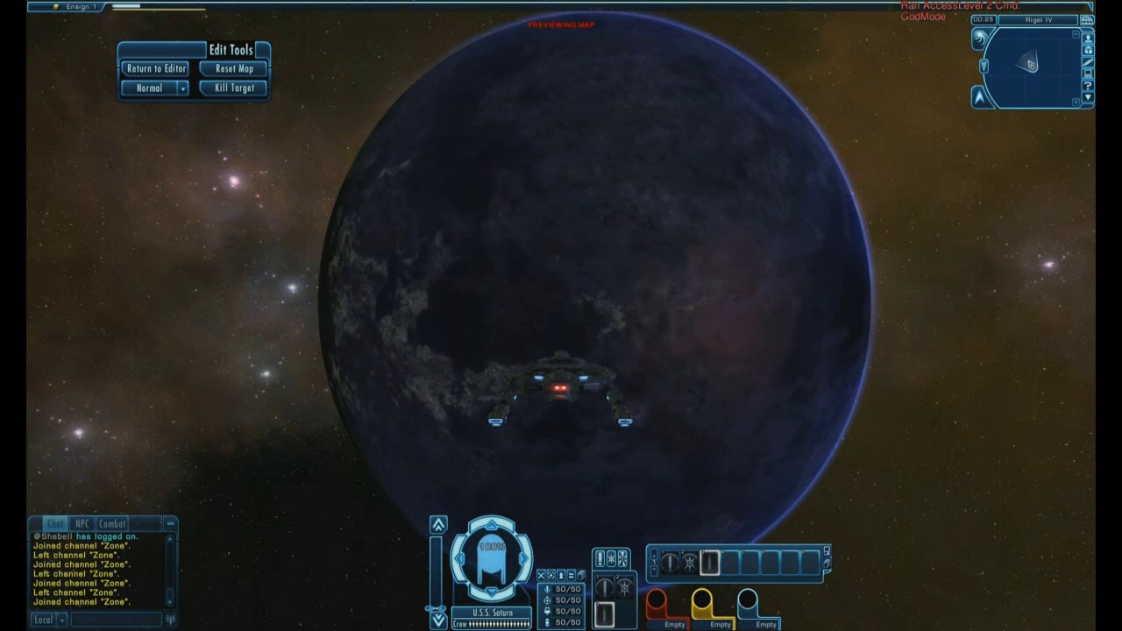
pyautogui.press('d')
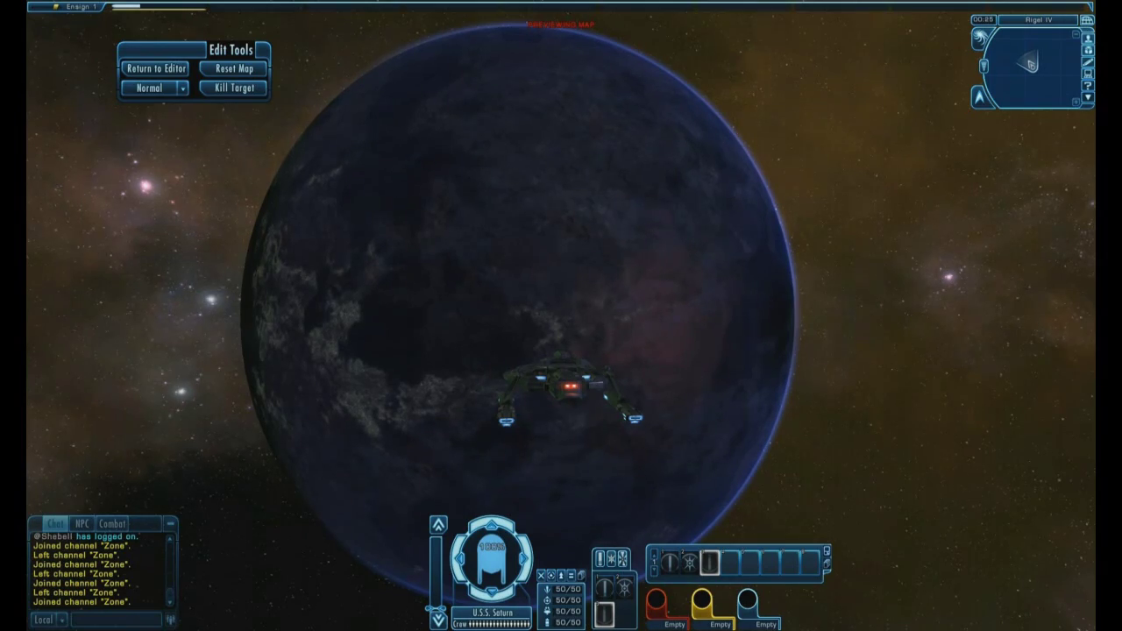
pyautogui.press('d')
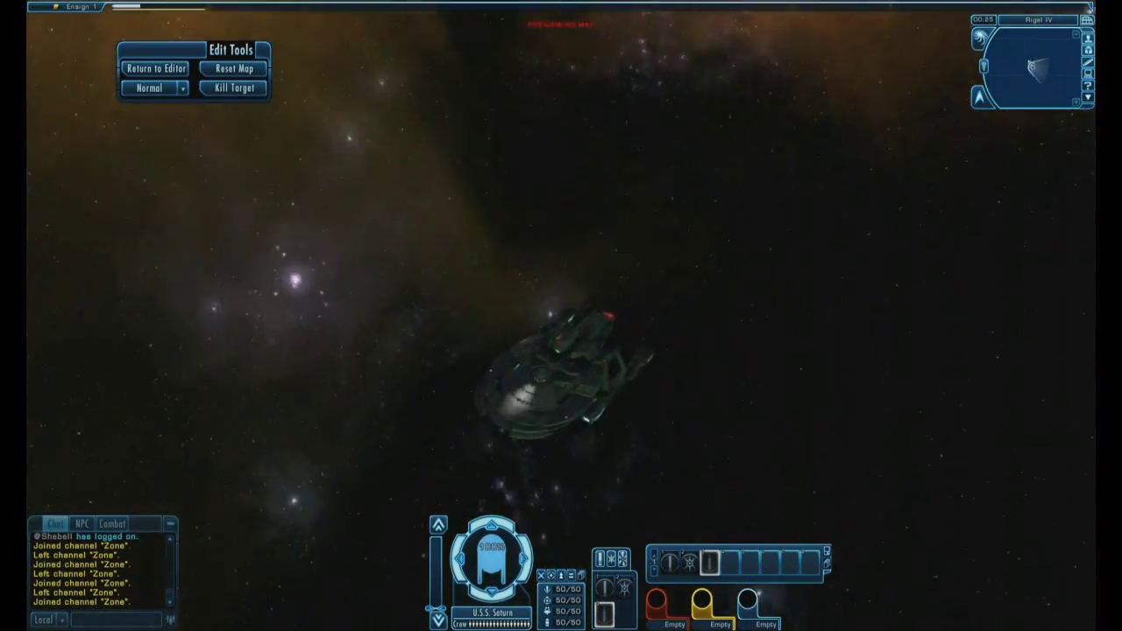
pyautogui.press('w')
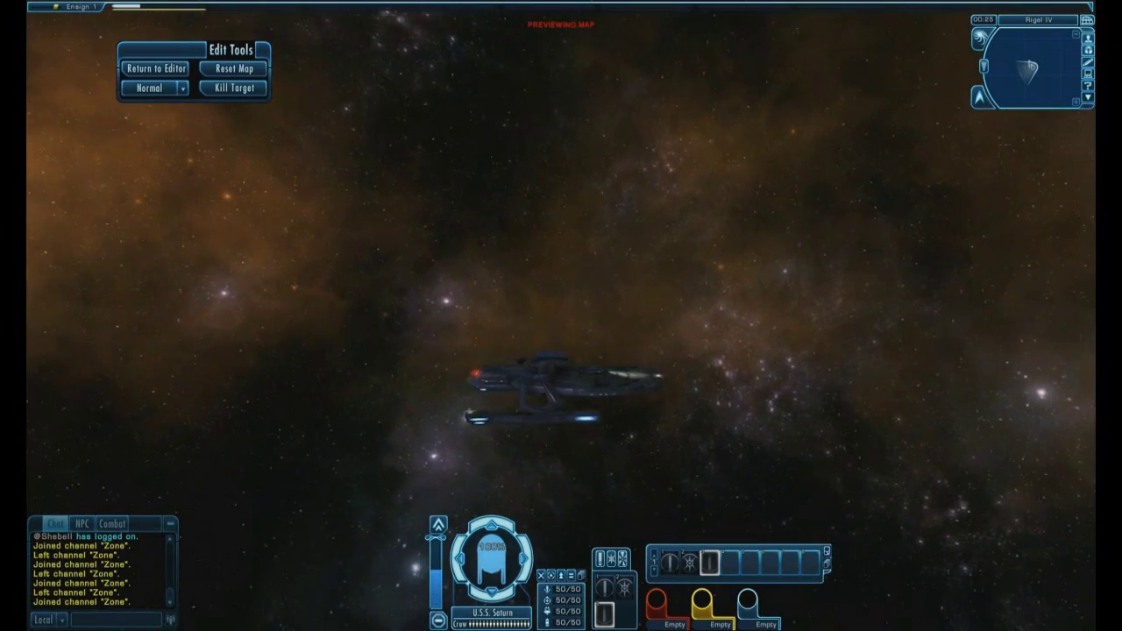
pyautogui.press('d')
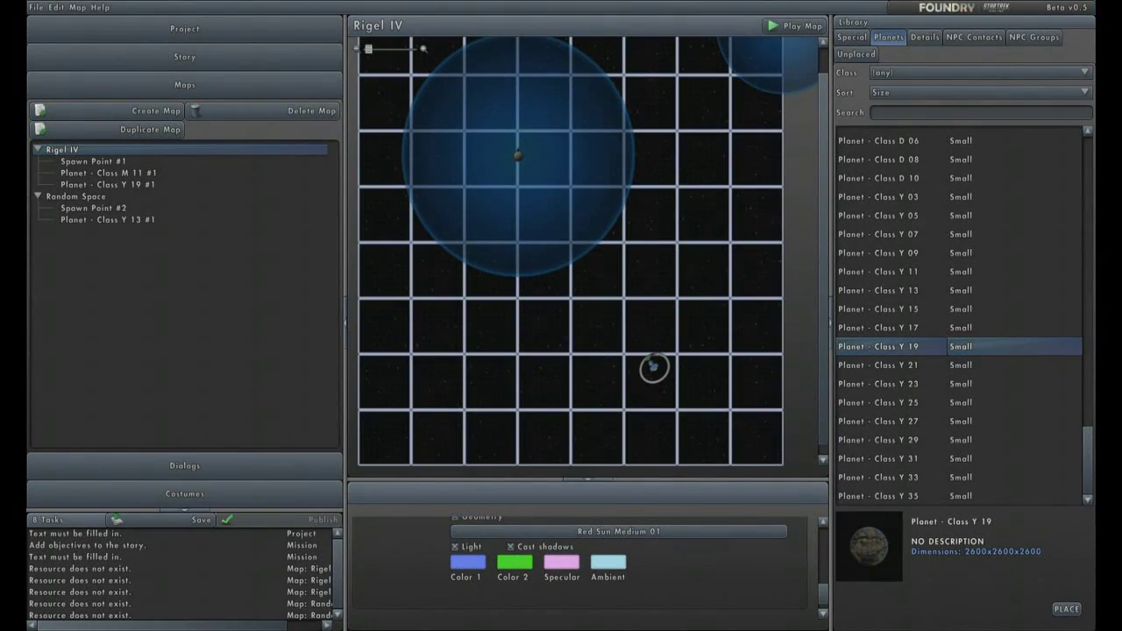
pyautogui.click(608, 561)
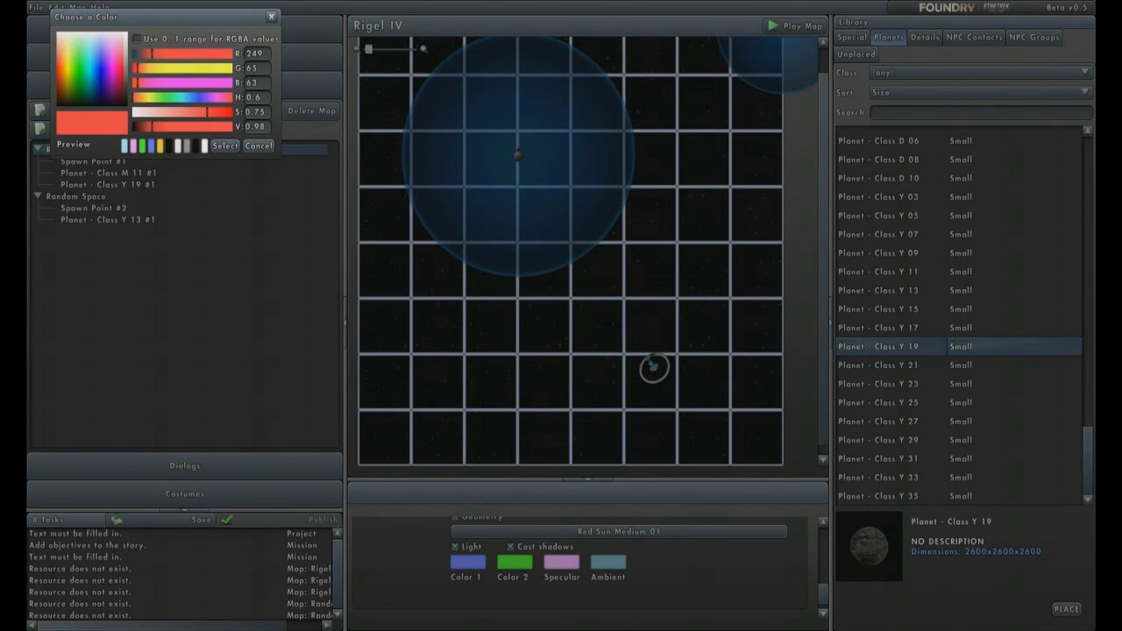
# - Confirm red as the Ambient colour, test-fly the map, and return to the editor
pyautogui.press('Return')
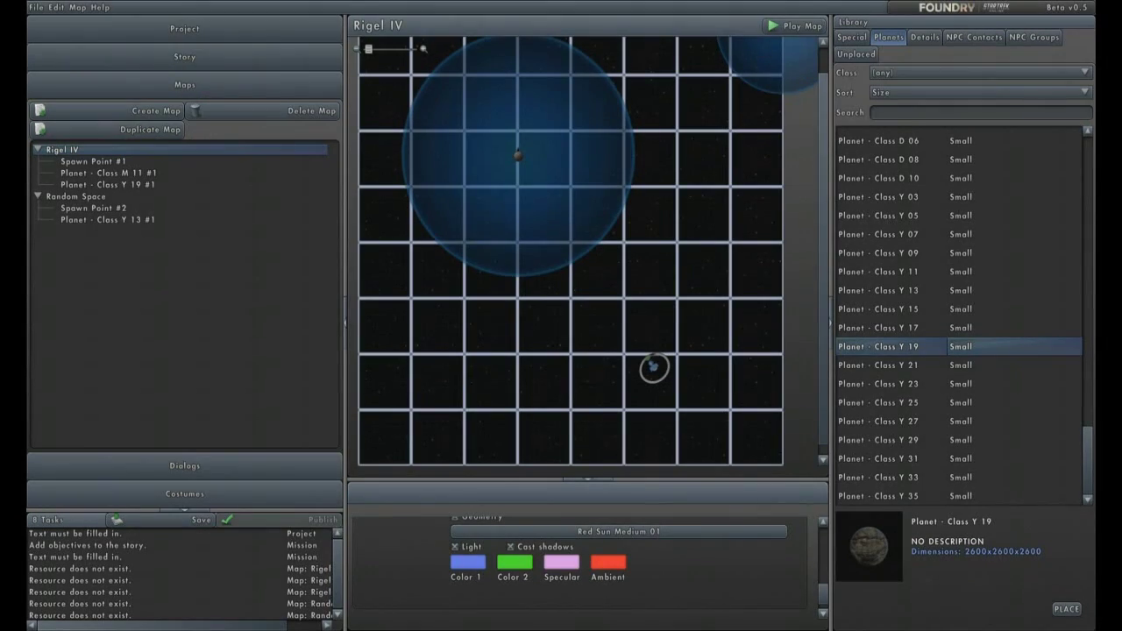
pyautogui.click(795, 25)
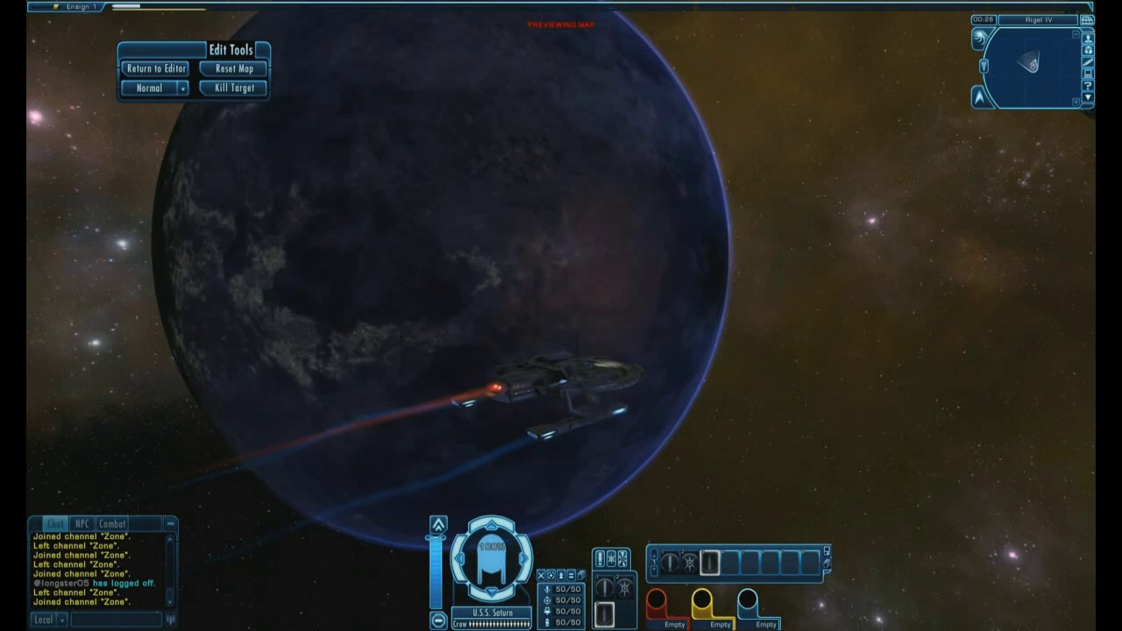
pyautogui.click(156, 68)
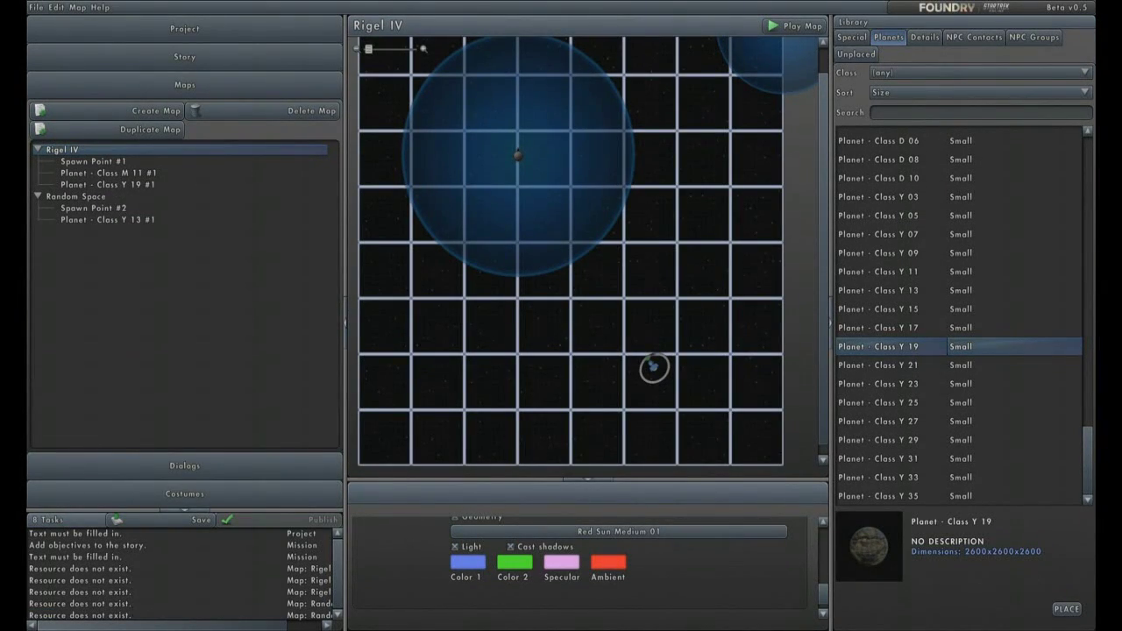
# - Add a second distant object with its geometry set to Cyan Sun Large 01
pyautogui.scroll(1, 588, 557)
pyautogui.scroll(1, 587, 561)
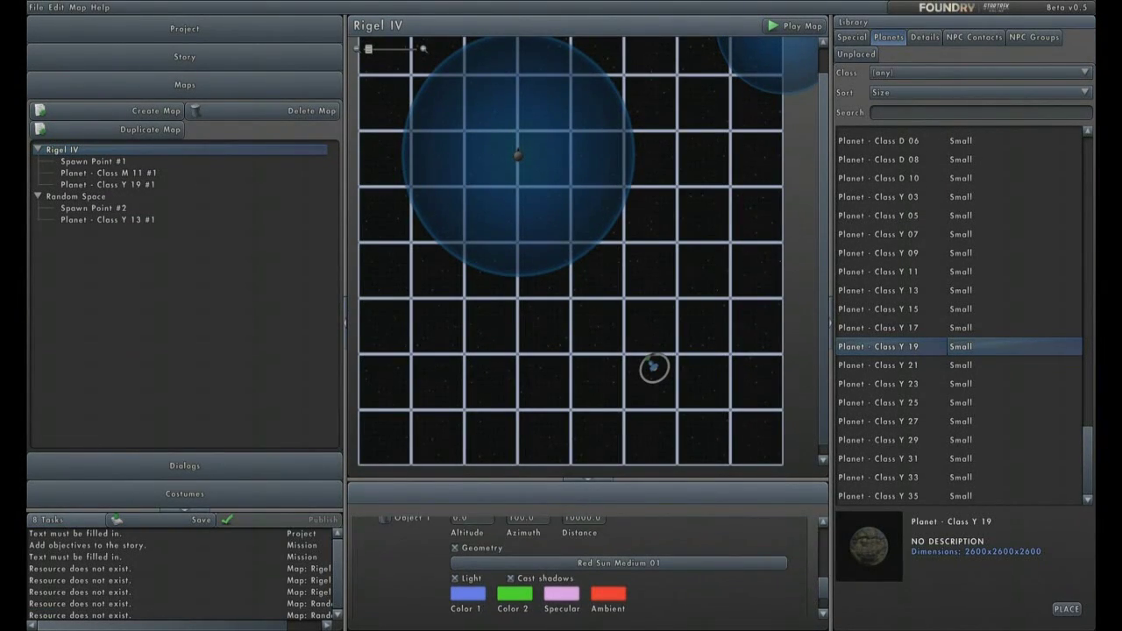
pyautogui.scroll(2, 587, 561)
pyautogui.click(748, 524)
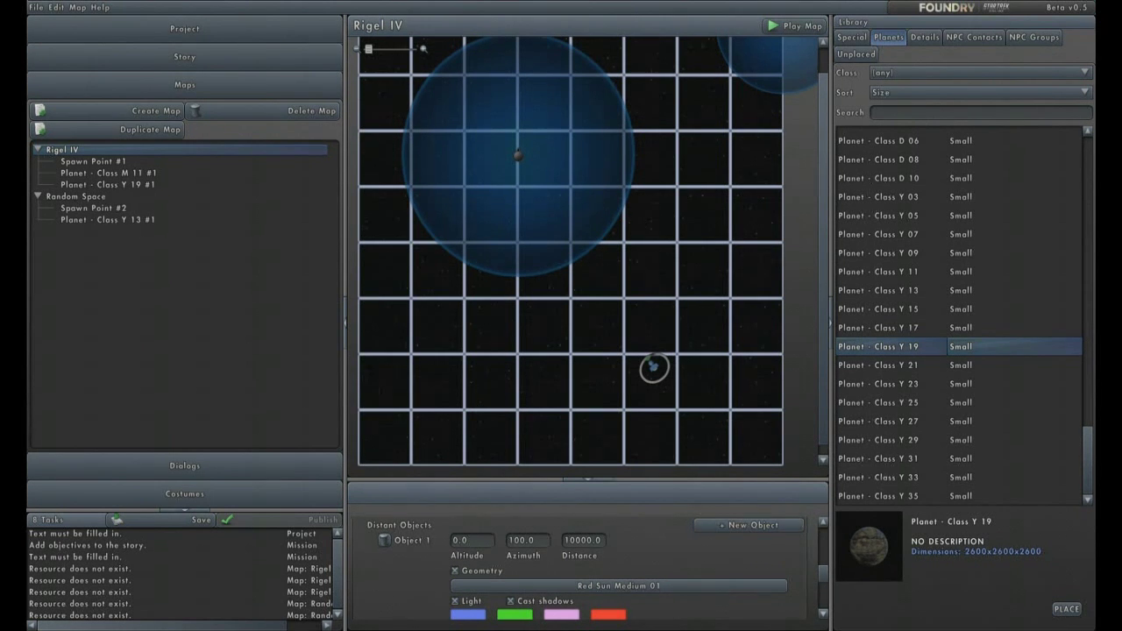
pyautogui.scroll(-3, 588, 570)
pyautogui.scroll(-2, 587, 570)
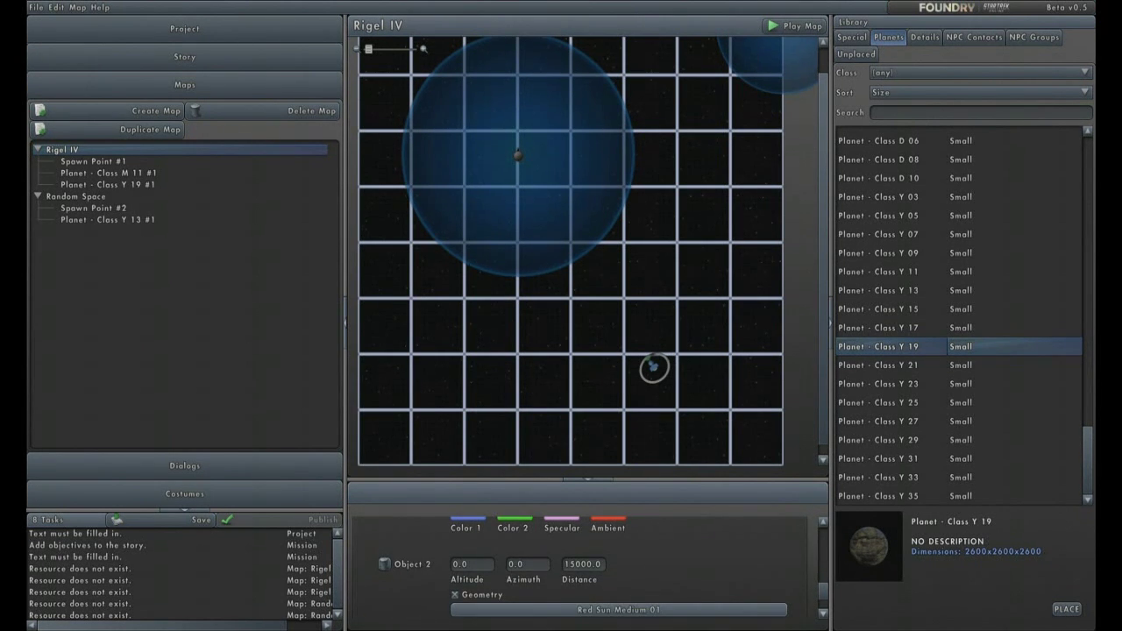
pyautogui.click(618, 609)
pyautogui.click(472, 405)
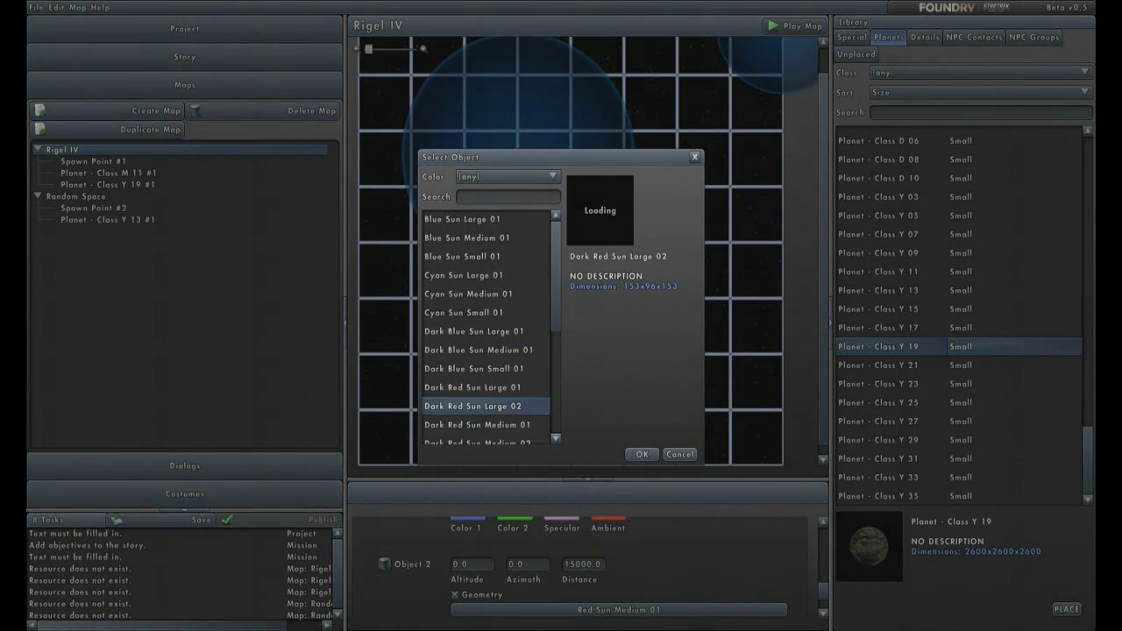
pyautogui.press('Down')
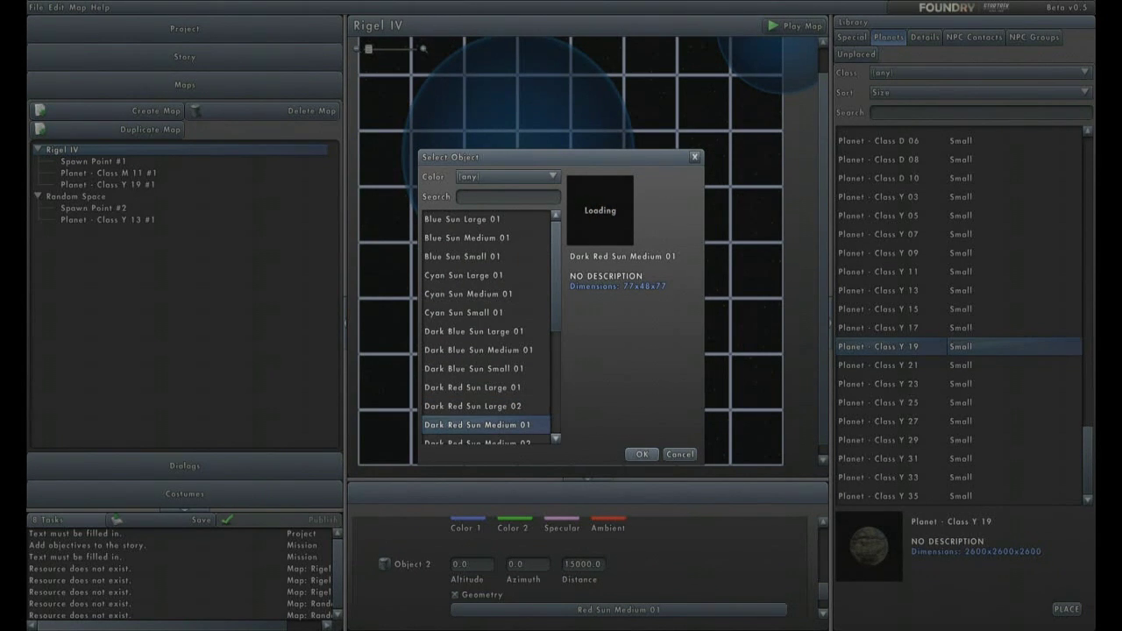
pyautogui.press('c')
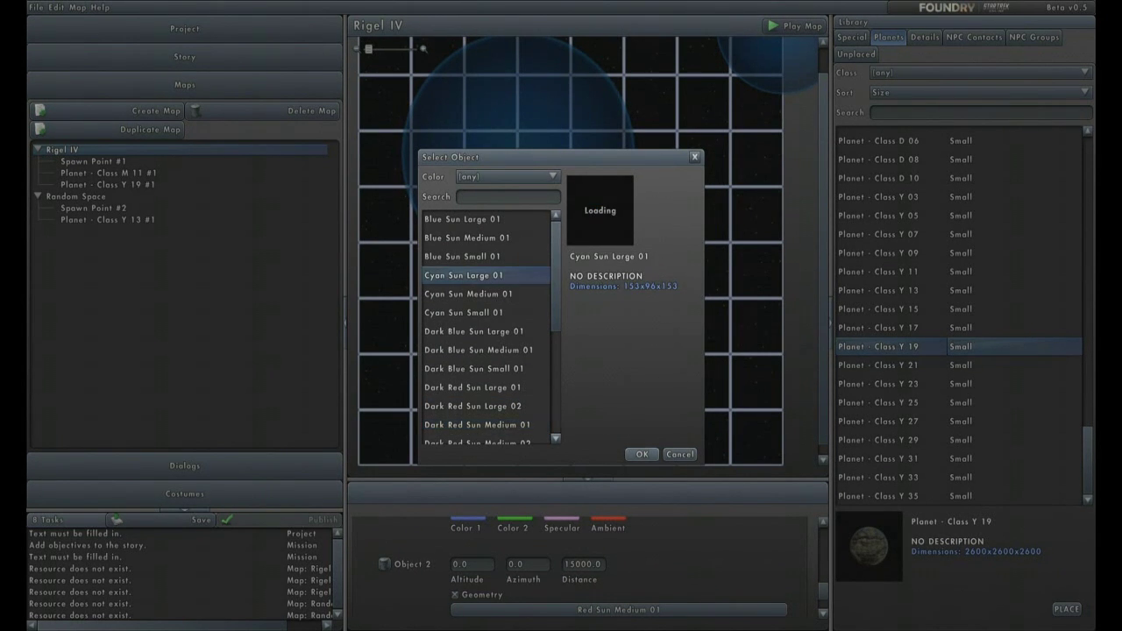
pyautogui.click(642, 454)
# - Give the cyan sun azimuth 140 and distance 20000, and enable its light
pyautogui.scroll(-1, 587, 560)
pyautogui.scroll(-1, 587, 561)
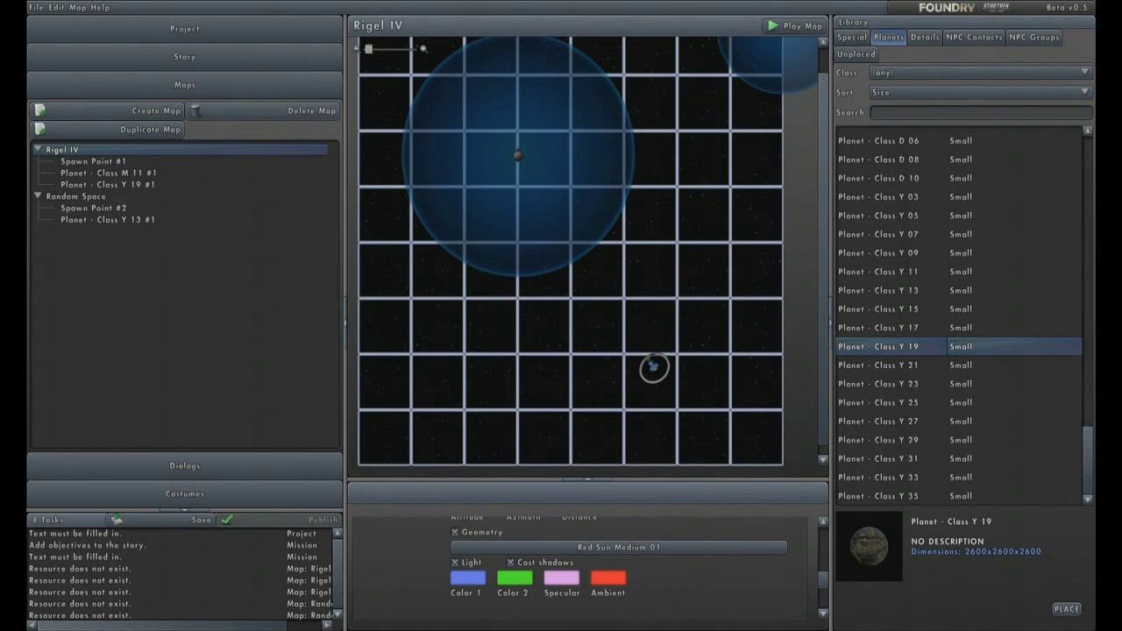
pyautogui.scroll(-2, 587, 565)
pyautogui.click(515, 558)
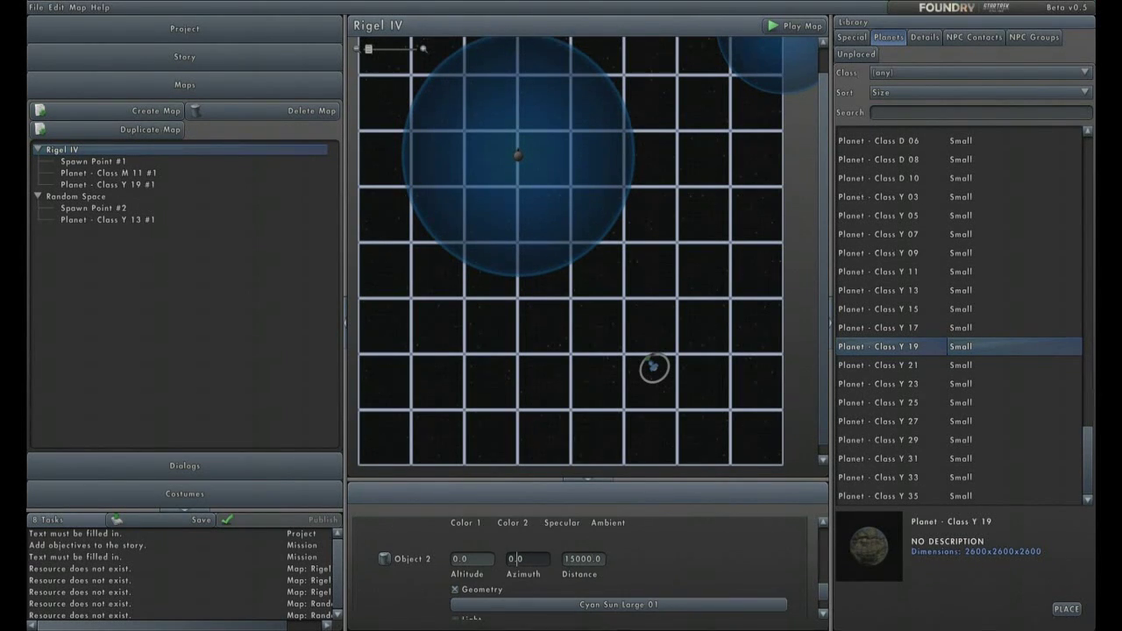
pyautogui.press('BackSpace')
pyautogui.press('BackSpace')
pyautogui.write('2')
pyautogui.write('4')
pyautogui.press('Return')
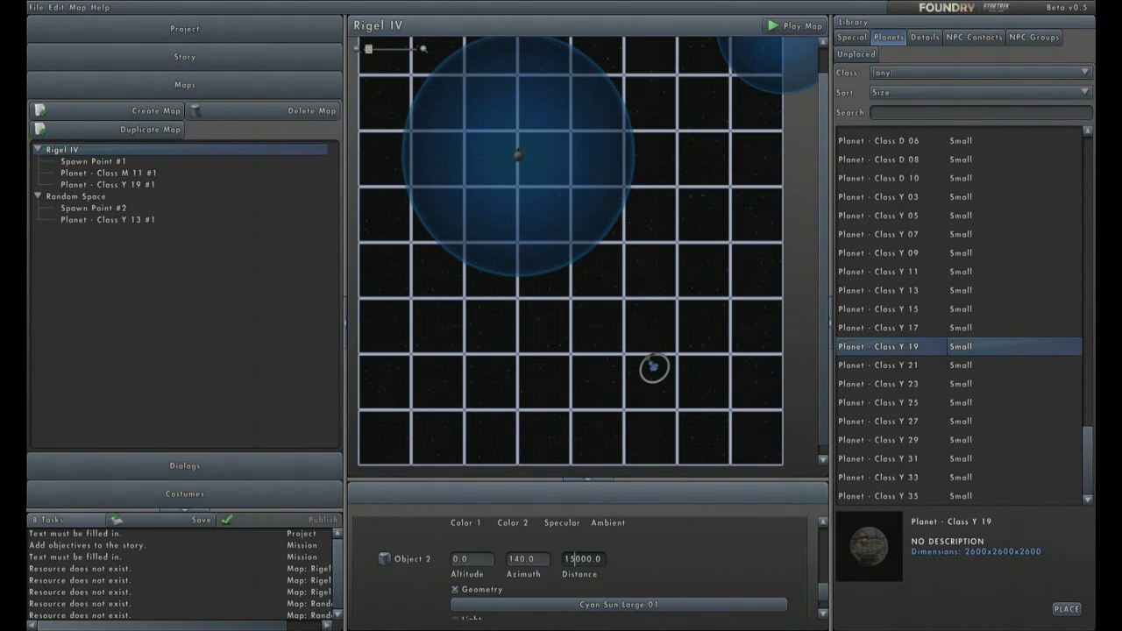
pyautogui.press('BackSpace')
pyautogui.press('BackSpace')
pyautogui.write('20')
pyautogui.scroll(-1, 587, 561)
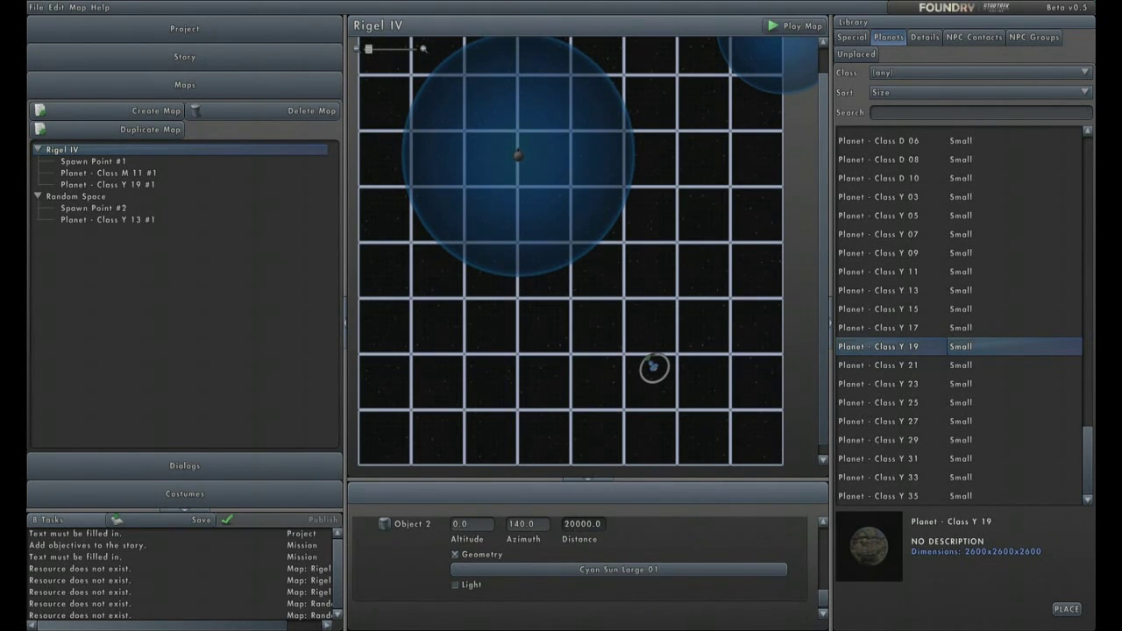
pyautogui.click(455, 584)
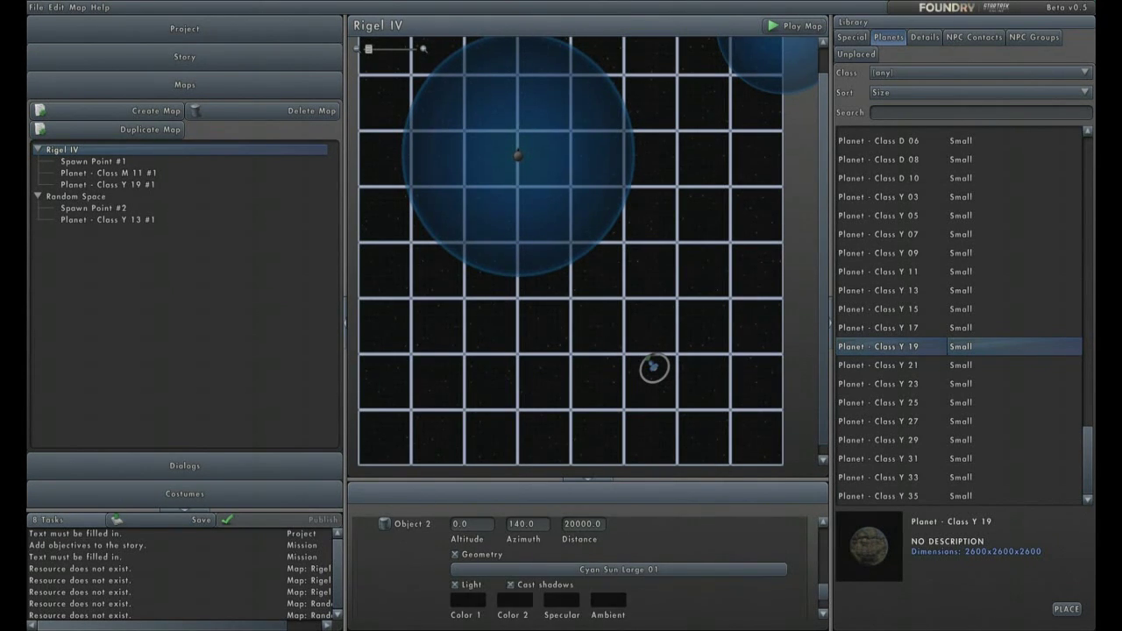
# - Set the cyan sun's Color 1 to dark blue and Color 2 to light green
pyautogui.click(467, 599)
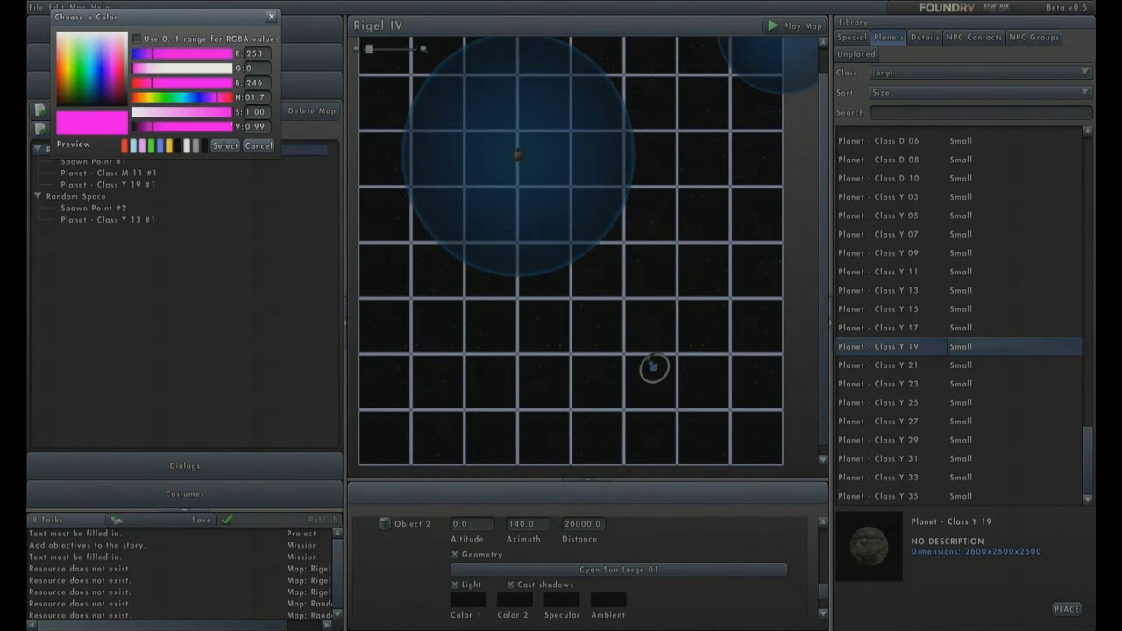
pyautogui.click(224, 146)
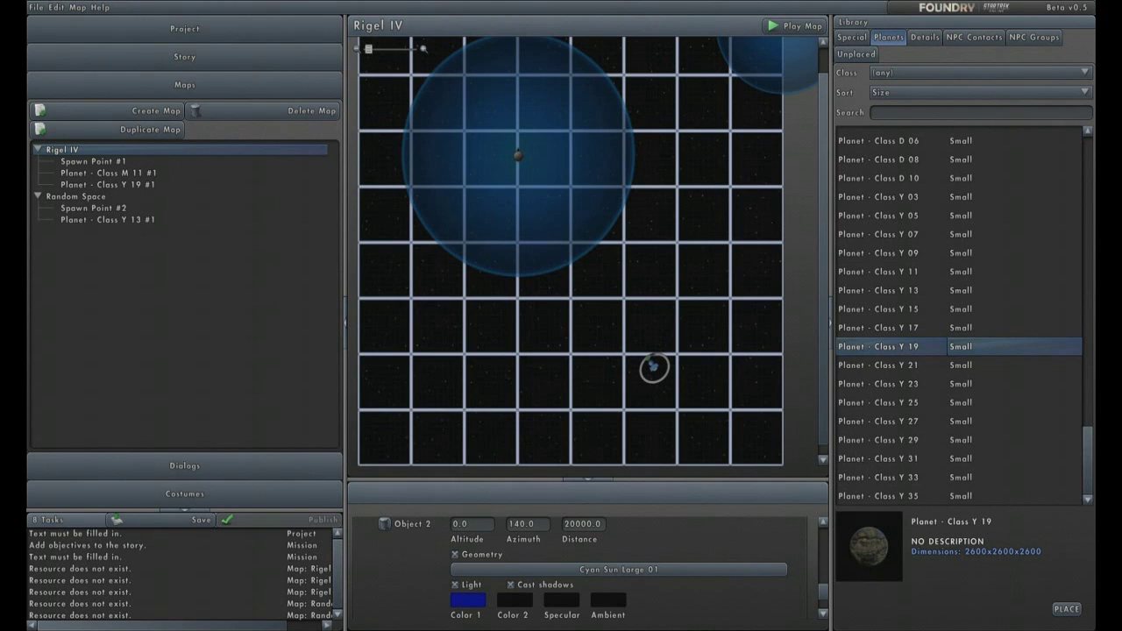
pyautogui.click(467, 600)
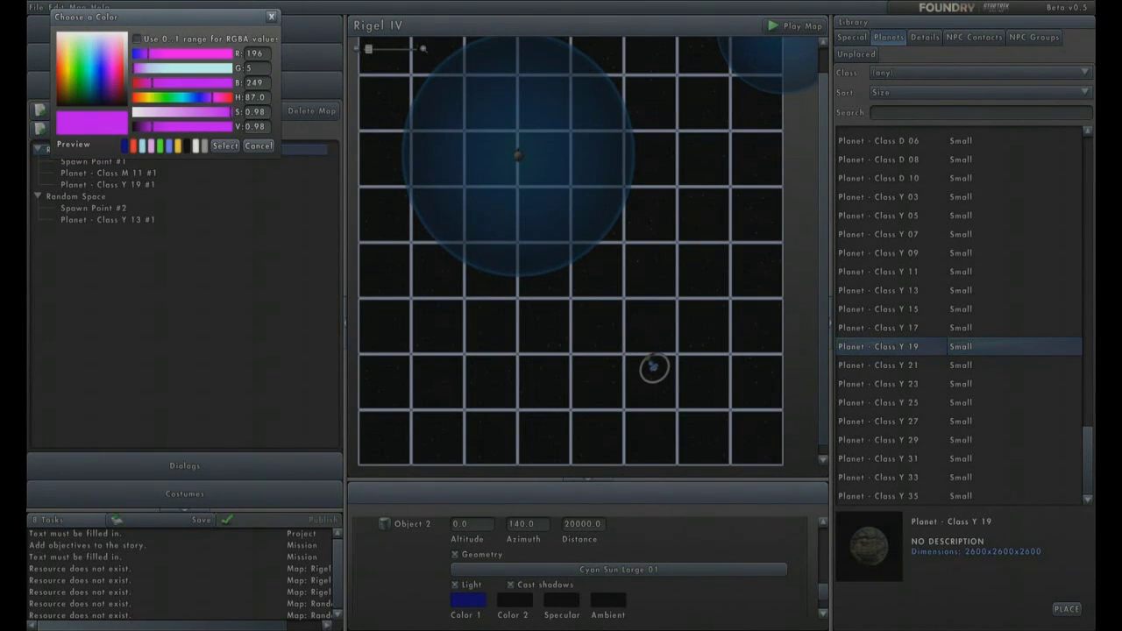
pyautogui.click(225, 146)
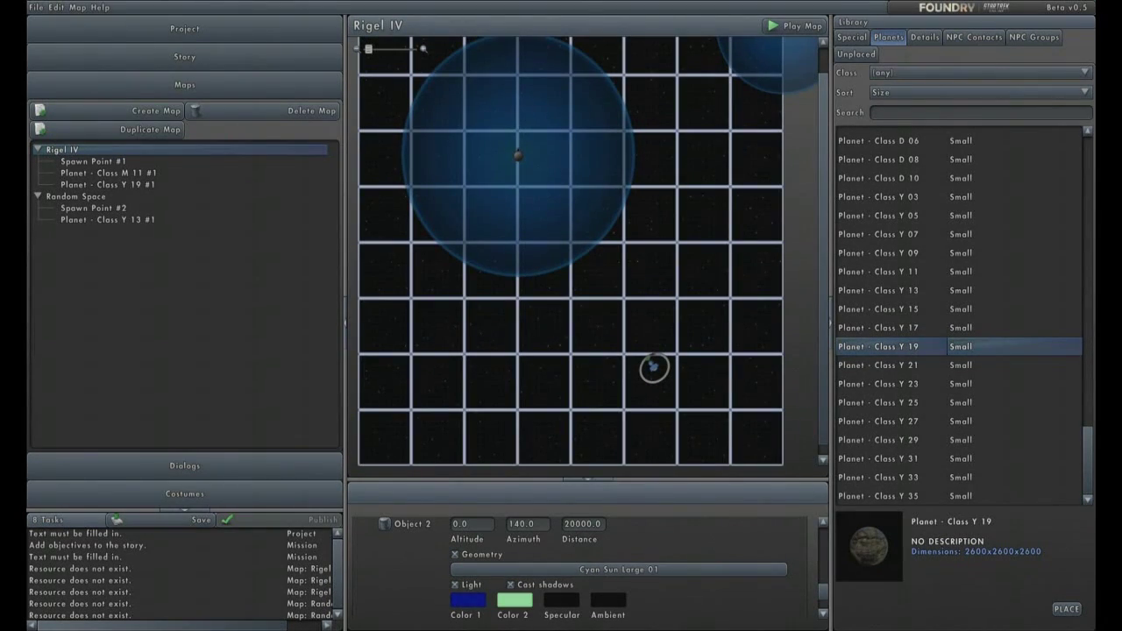
# - Set the cyan sun's Specular to yellow and Ambient to magenta, then launch Play Map
pyautogui.click(561, 599)
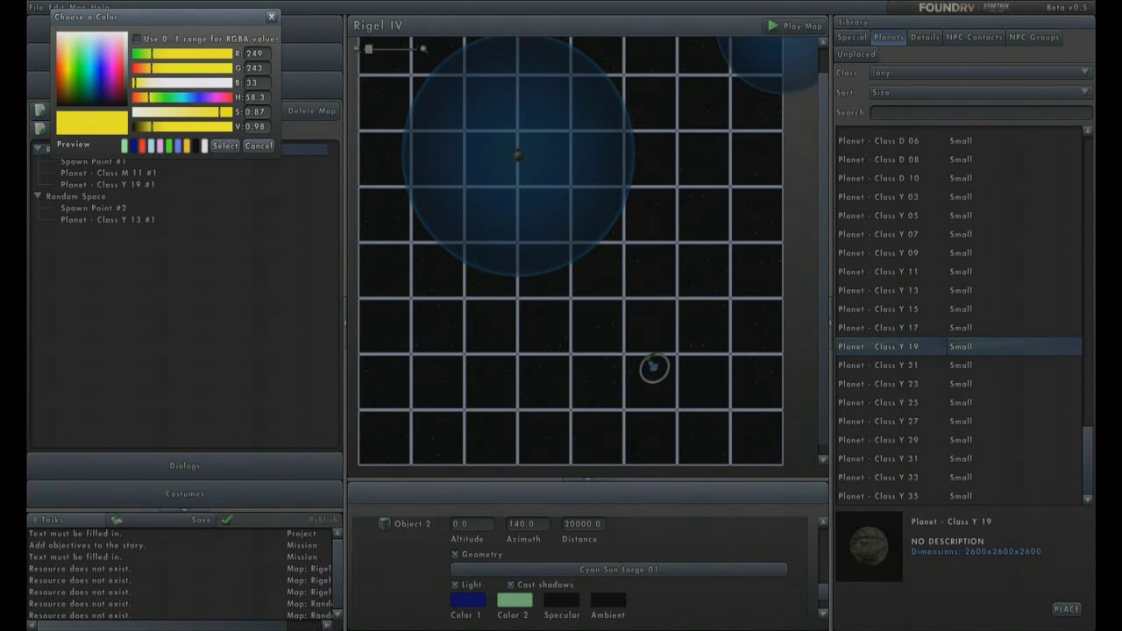
pyautogui.click(224, 146)
pyautogui.click(607, 599)
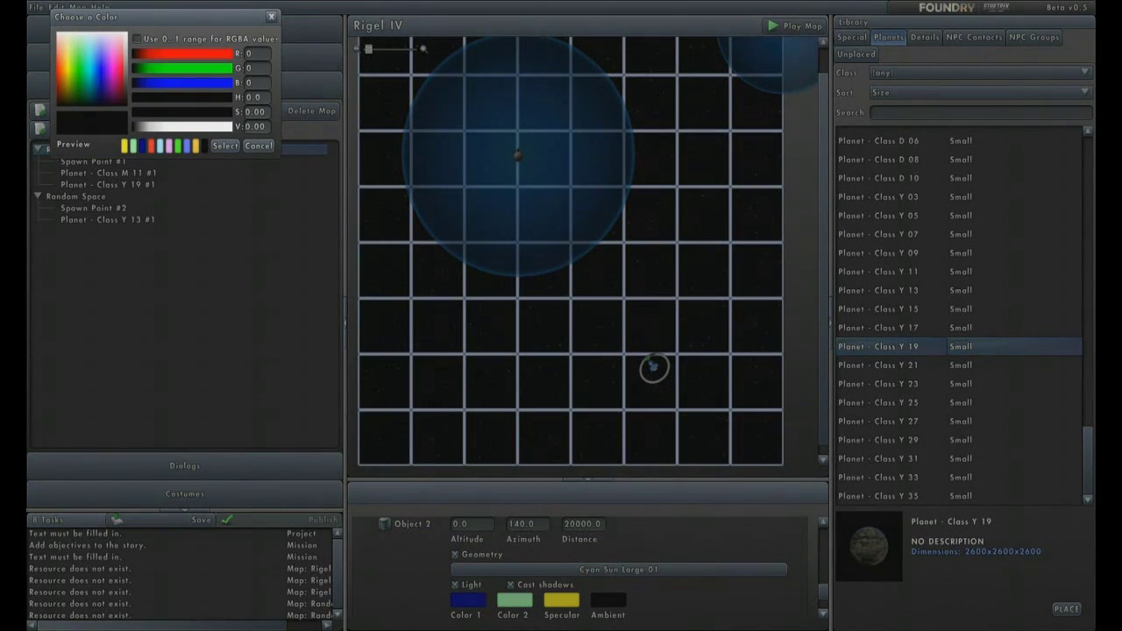
pyautogui.click(121, 79)
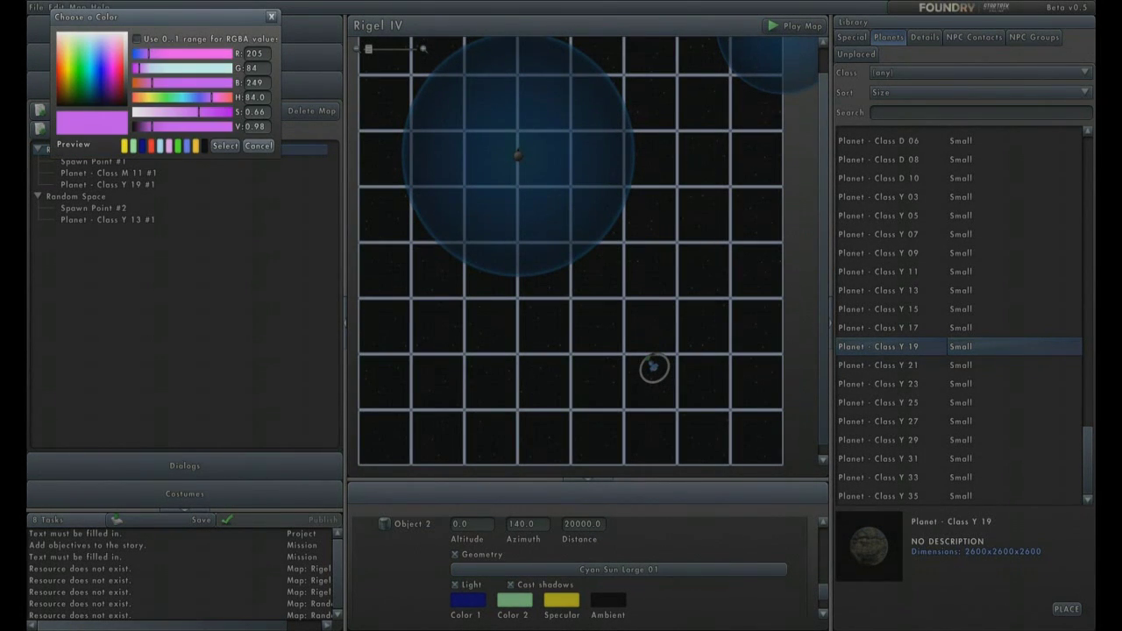
pyautogui.click(224, 145)
pyautogui.click(793, 26)
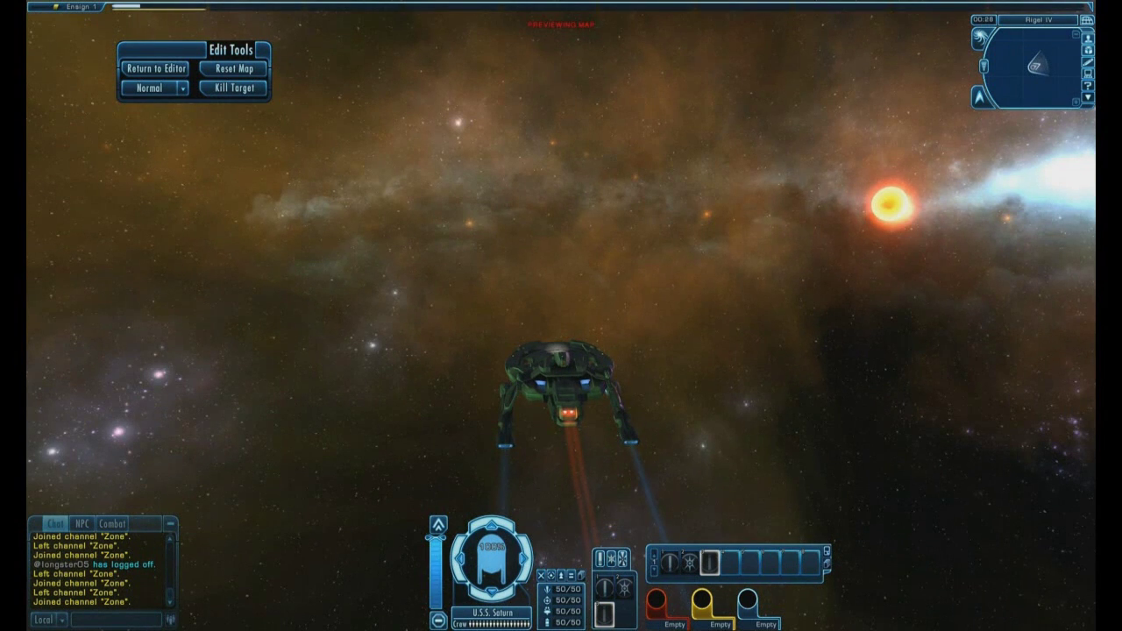
# - Leave the Rigel IV test flight and return to the editor
pyautogui.click(156, 68)
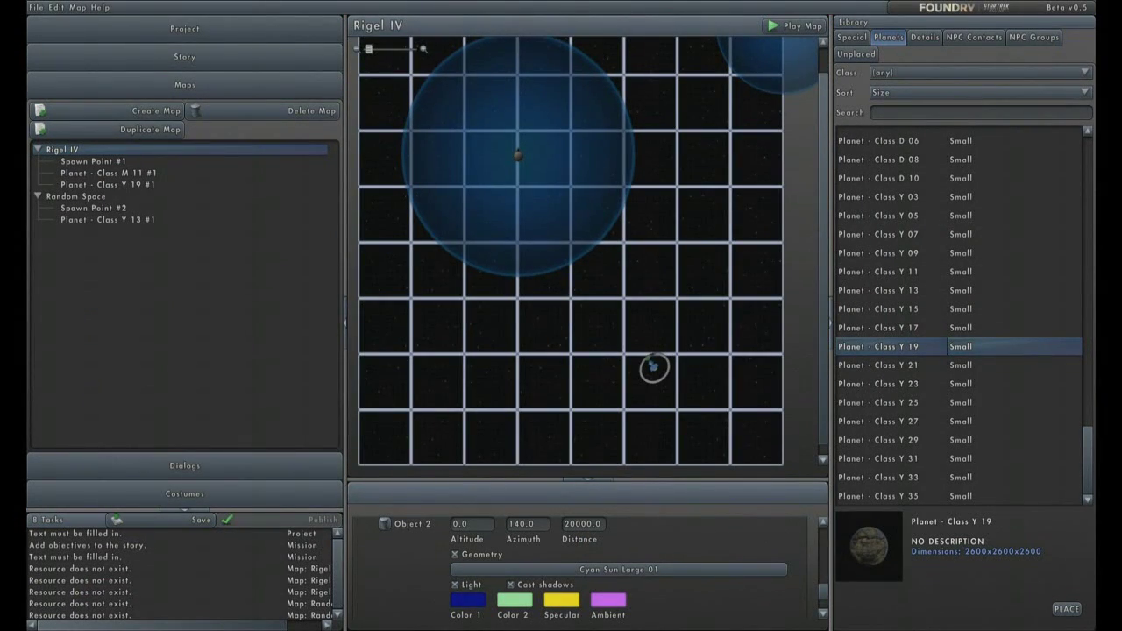
# - Scroll the map properties panel to review the Stars Only 01 backdrop, sky layers and distant objects
pyautogui.scroll(1, 570, 250)
pyautogui.scroll(2, 578, 568)
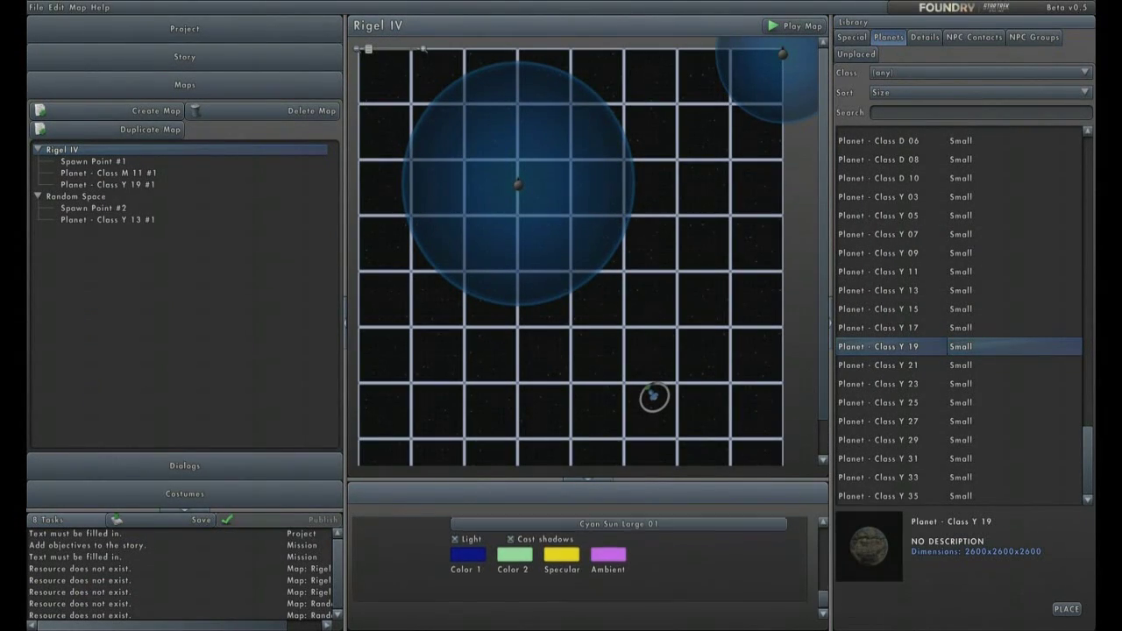
pyautogui.scroll(1, 578, 568)
pyautogui.scroll(2, 579, 567)
pyautogui.scroll(2, 579, 568)
pyautogui.scroll(3, 579, 568)
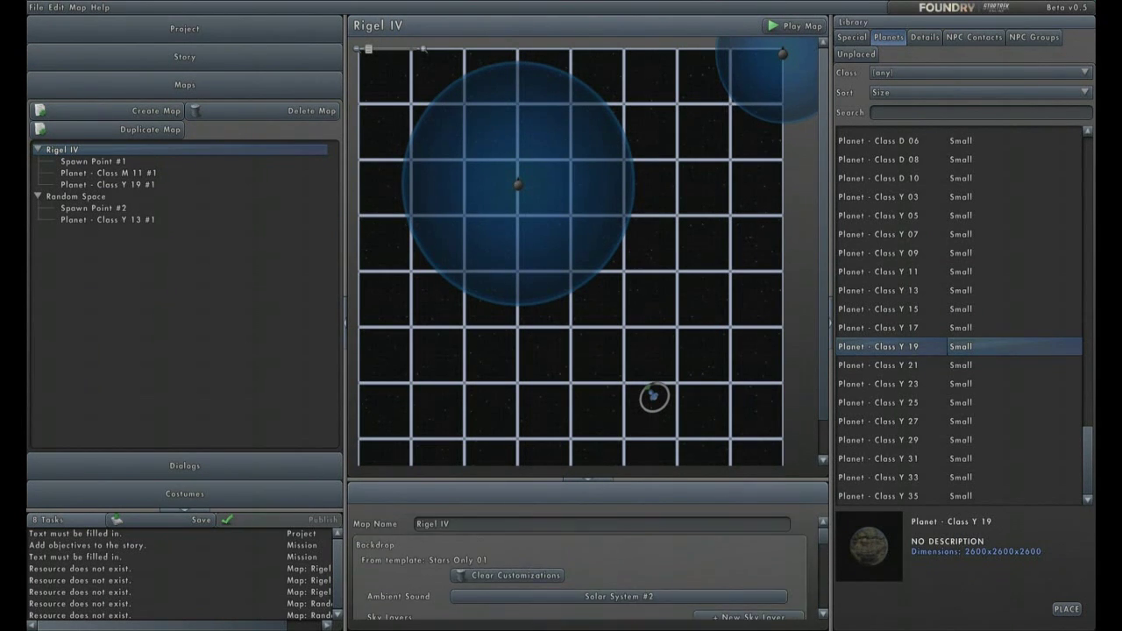
pyautogui.scroll(-2, 578, 567)
pyautogui.scroll(-2, 579, 568)
pyautogui.scroll(1, 578, 561)
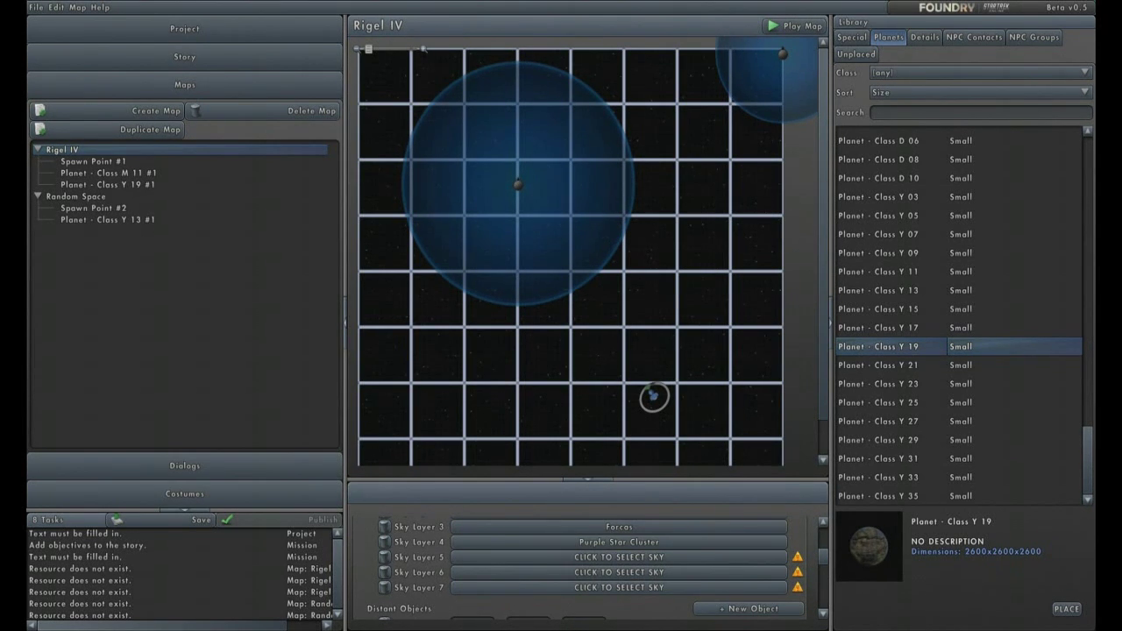
pyautogui.scroll(-2, 578, 568)
pyautogui.scroll(-2, 578, 567)
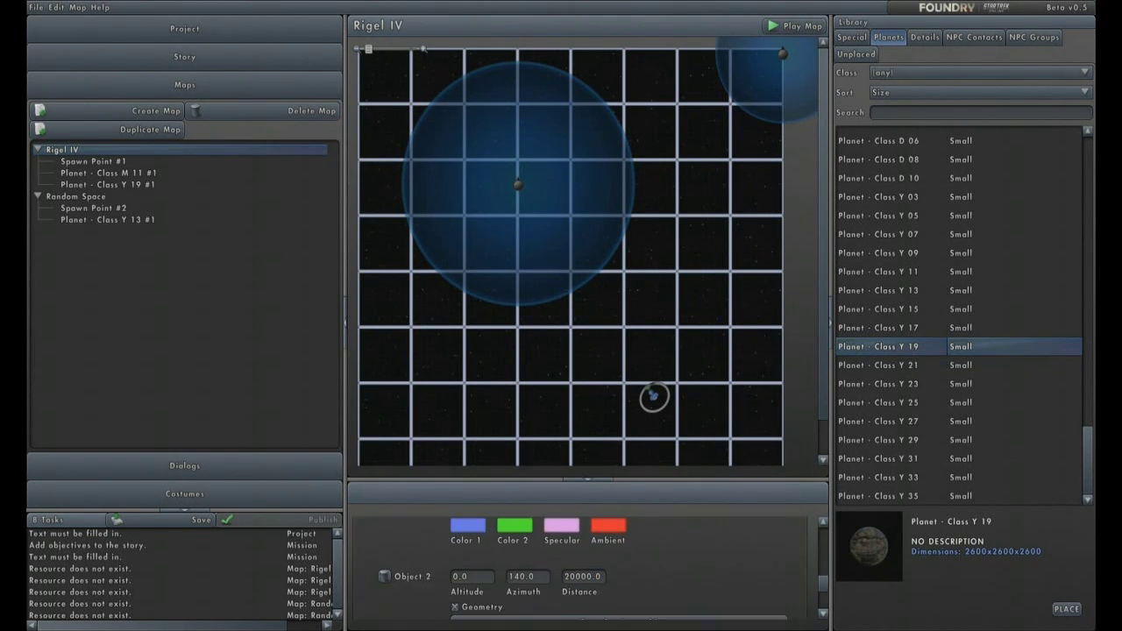
pyautogui.scroll(-2, 579, 568)
pyautogui.scroll(-1, 579, 568)
pyautogui.scroll(-2, 579, 568)
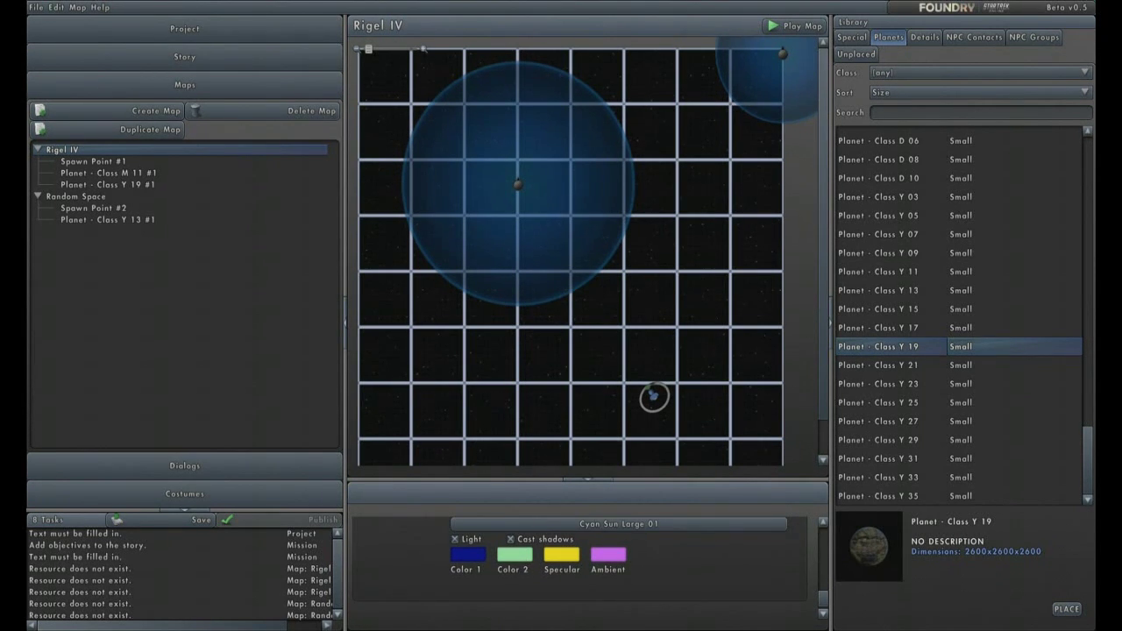
pyautogui.scroll(-1, 578, 568)
pyautogui.scroll(-1, 578, 567)
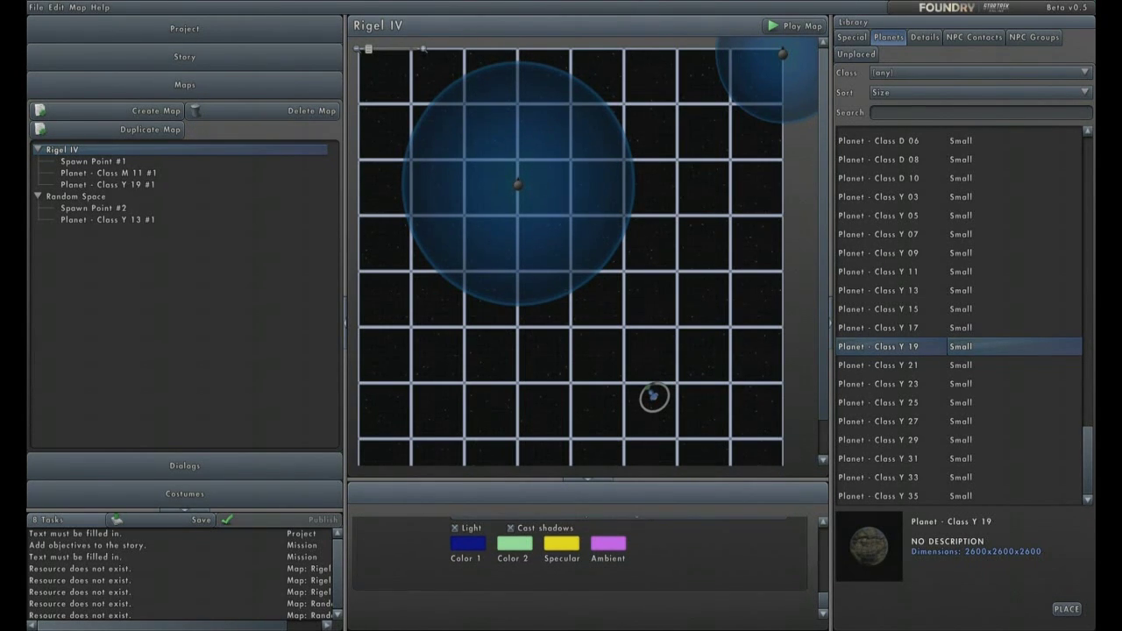
pyautogui.scroll(5, 578, 568)
pyautogui.scroll(3, 578, 568)
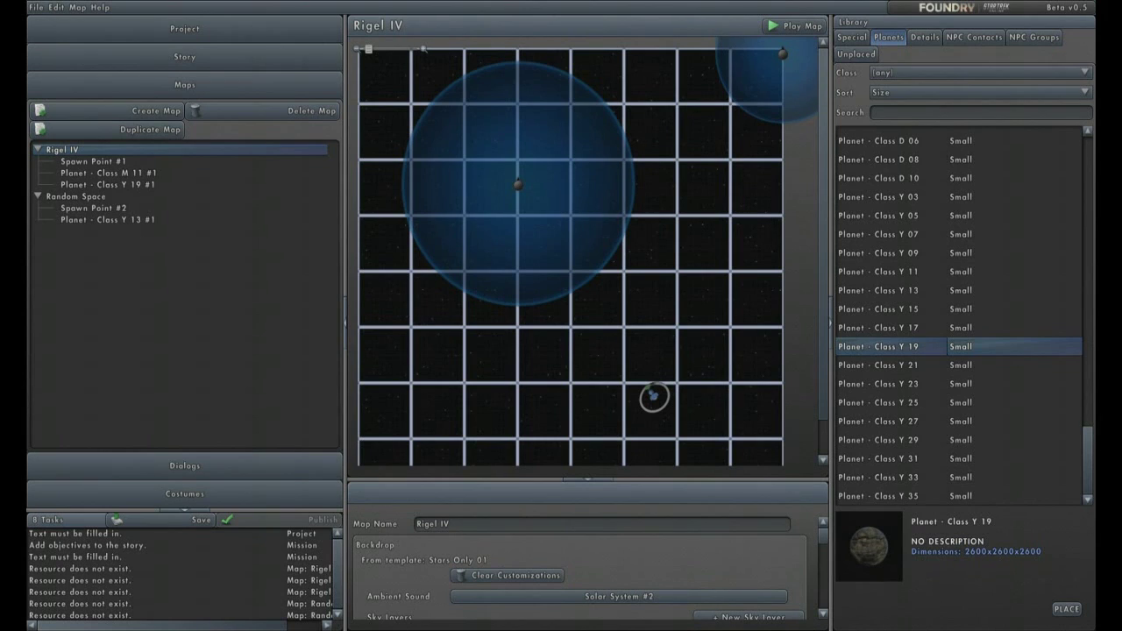